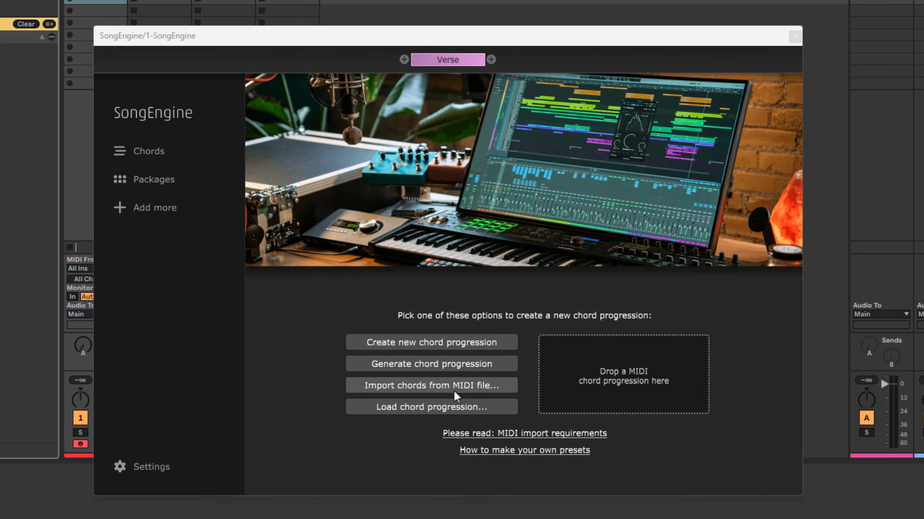
Create a new 4-bar chord progression in 4/4 with root C and the Minor scale.
click(456, 342)
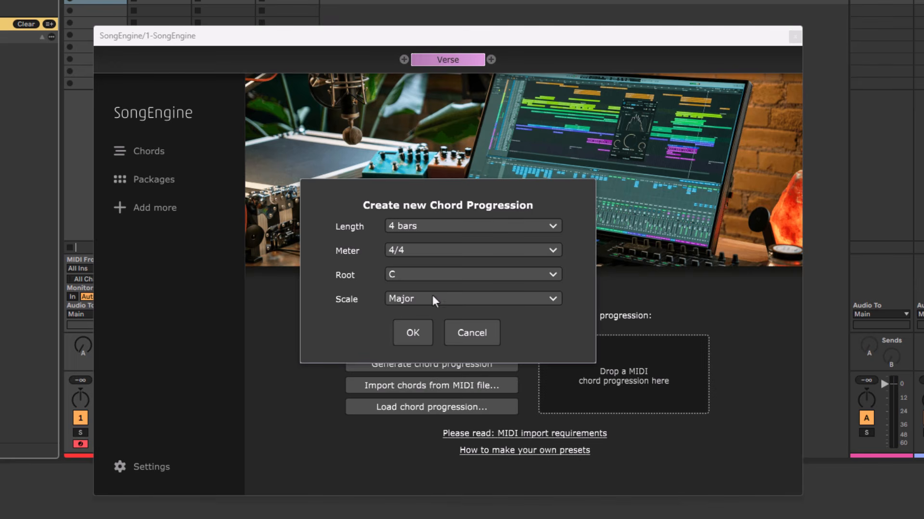
click(454, 299)
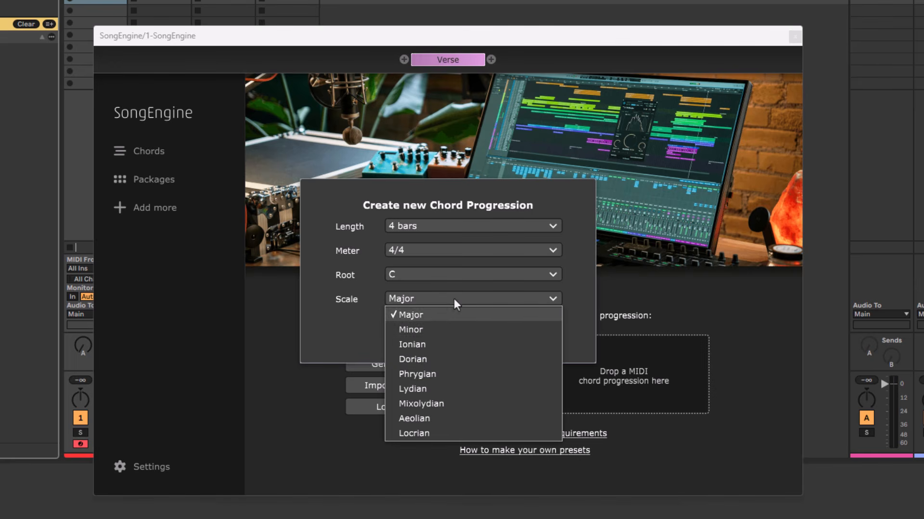
click(429, 327)
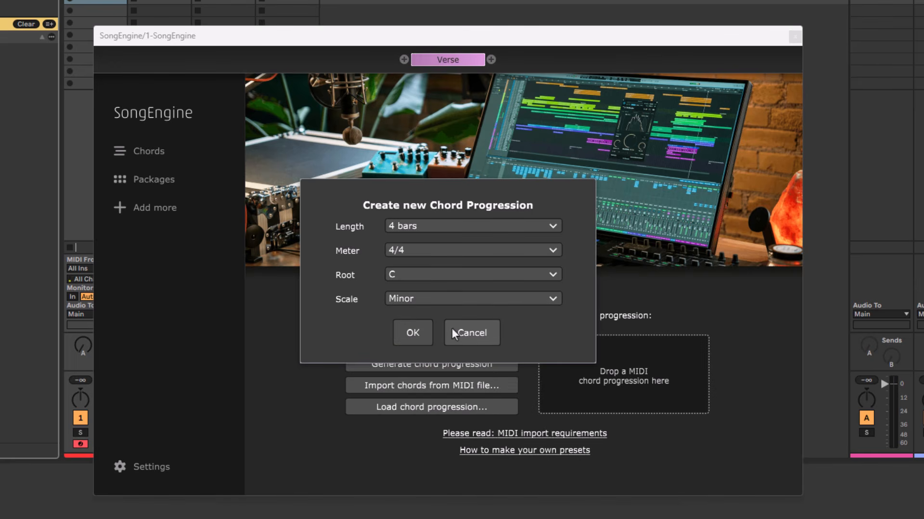
click(413, 333)
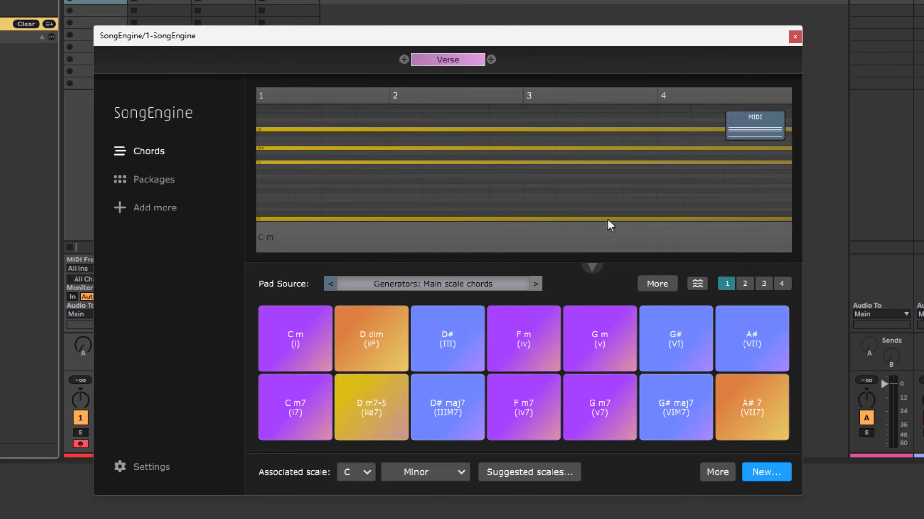
Audition the C m and F m chords, and place F m at bar 3 of the timeline.
click(386, 248)
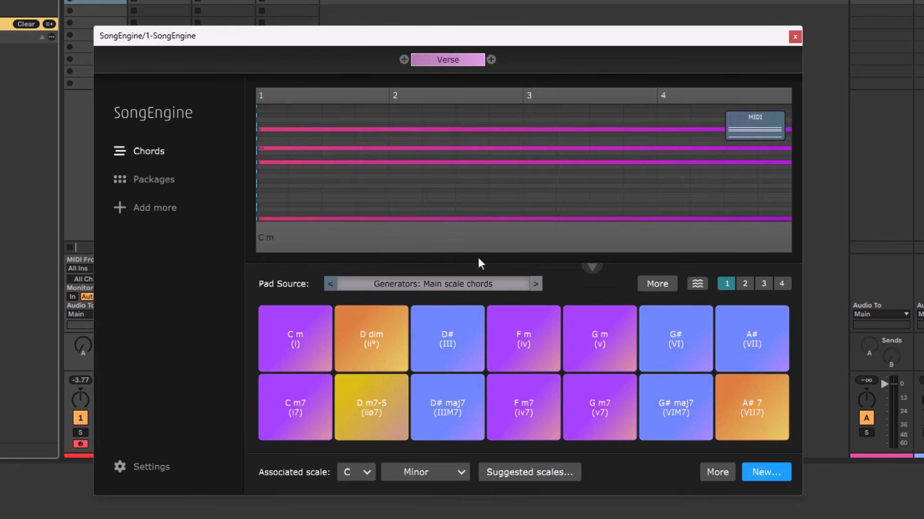
click(510, 350)
drag(510, 349, 518, 195)
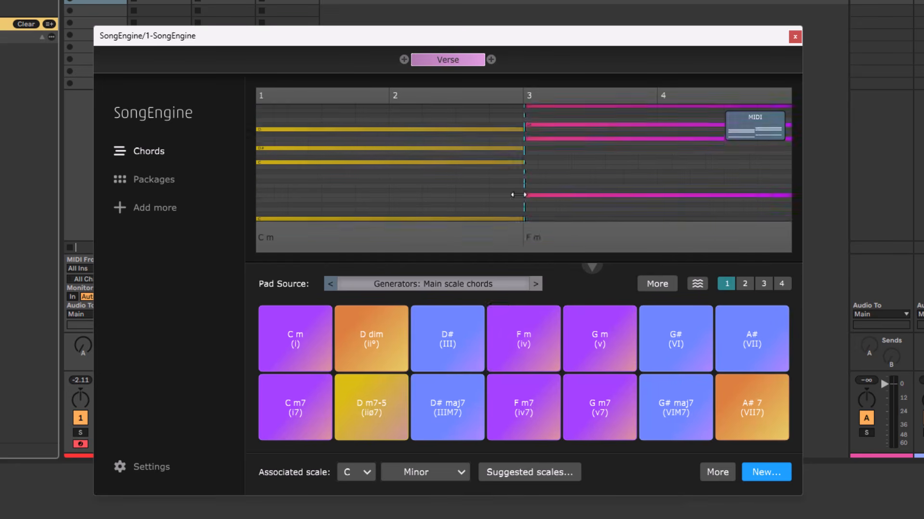
Enlarge the chord timeline and try adjusting the boundary between the C m and F m chords.
click(591, 268)
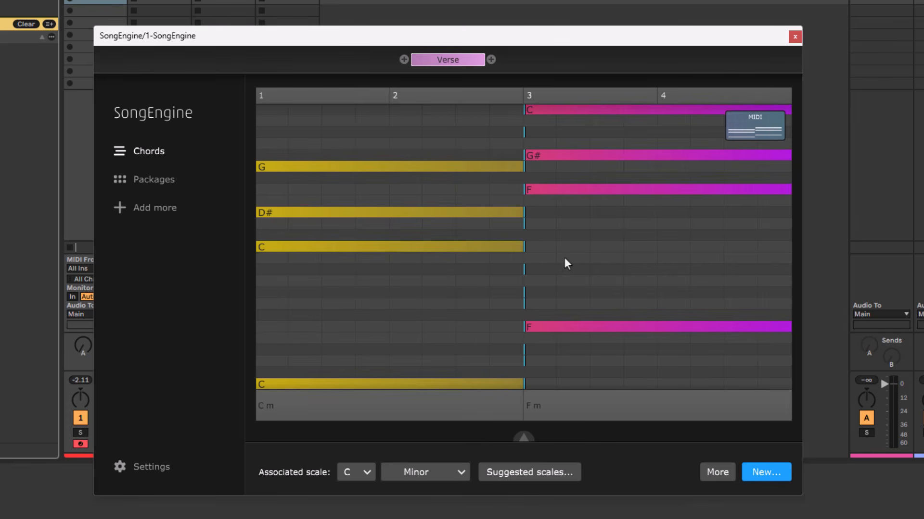
click(519, 187)
mouse_move(520, 186)
mouse_down()
mouse_move(431, 186)
mouse_move(535, 186)
mouse_move(518, 186)
mouse_up()
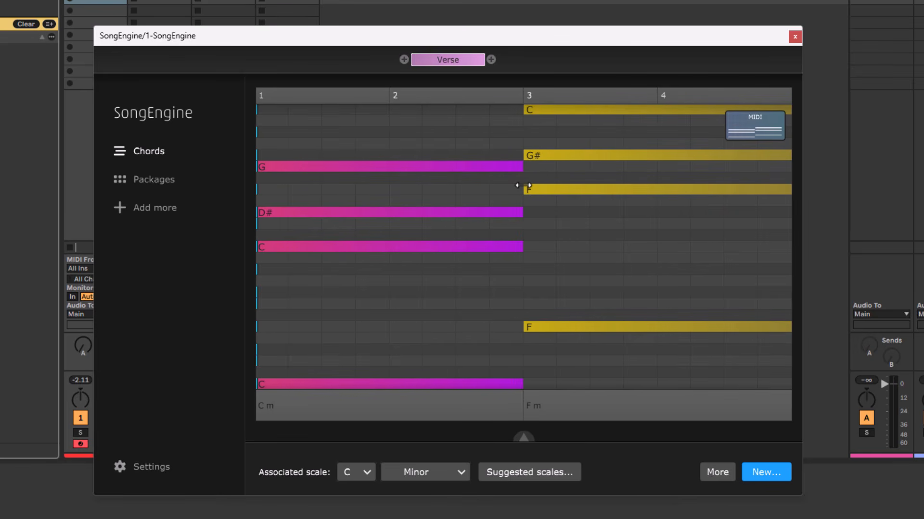
Remove the D# note from the C m chord and add it back in the same place.
click(420, 215)
mouse_move(420, 214)
mouse_down()
mouse_move(420, 203)
mouse_move(420, 214)
mouse_up()
click(420, 215)
double_click(444, 213)
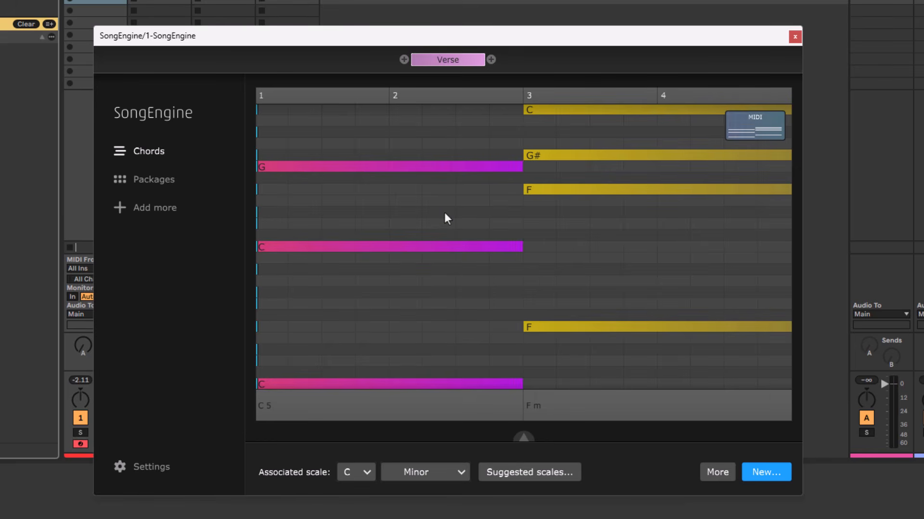
double_click(444, 212)
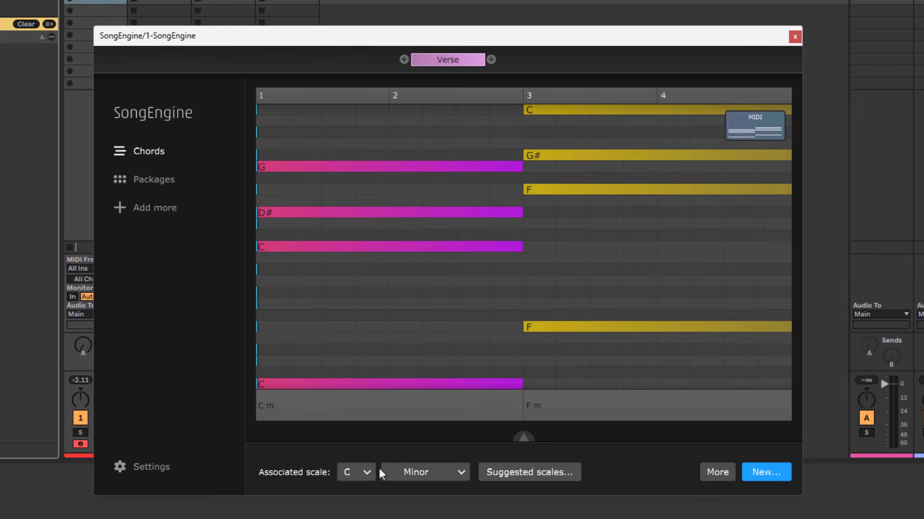
Review the options for modifying the C m chord, its bass note and the whole progression.
mouse_move(298, 248)
mouse_down()
mouse_move(297, 272)
mouse_move(296, 249)
mouse_up()
right_click(419, 278)
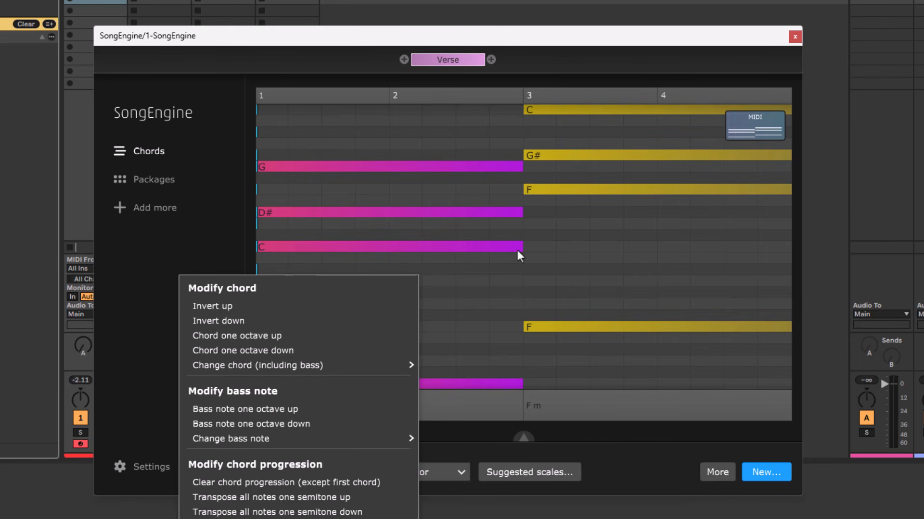
click(496, 266)
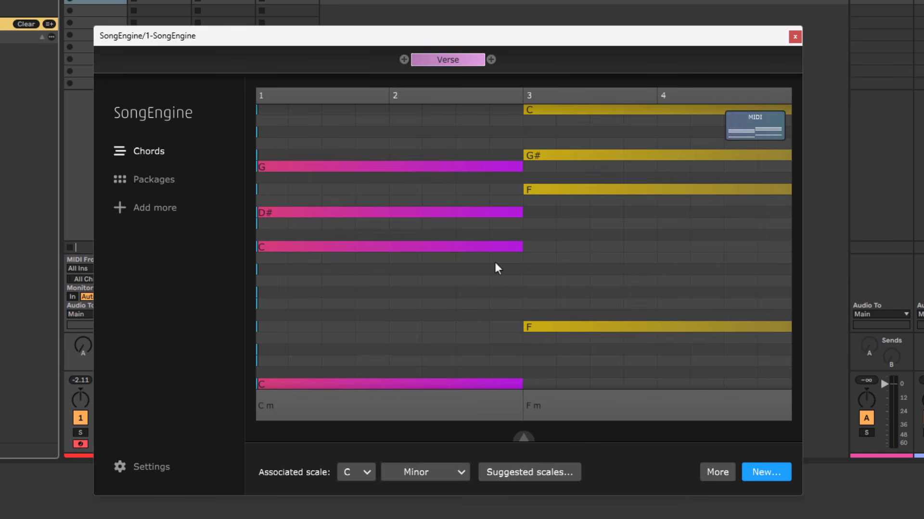
Bring back the chord pads and place the G m chord at bar 4 of the timeline.
click(524, 440)
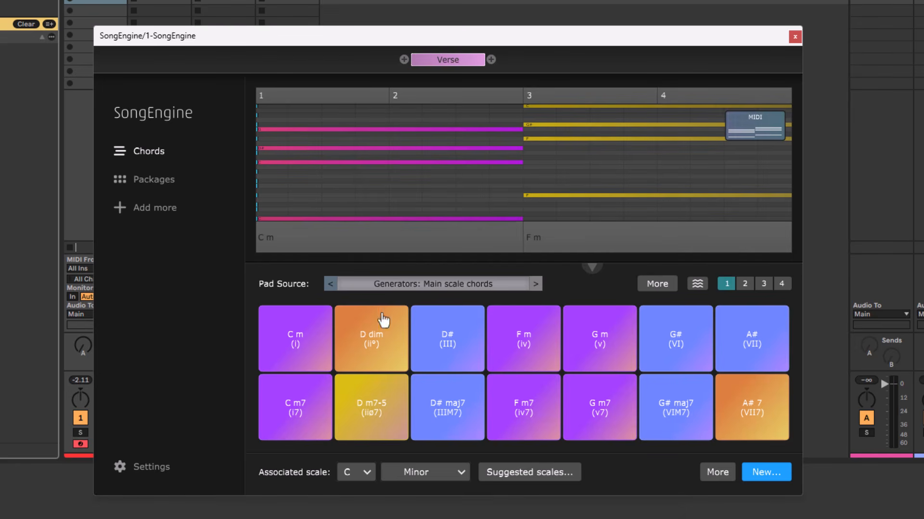
drag(595, 351, 522, 202)
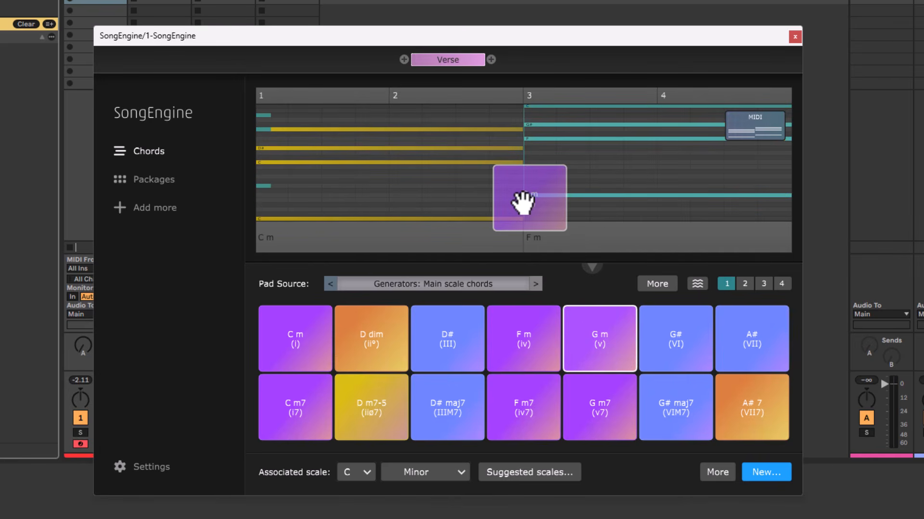
drag(521, 202, 656, 191)
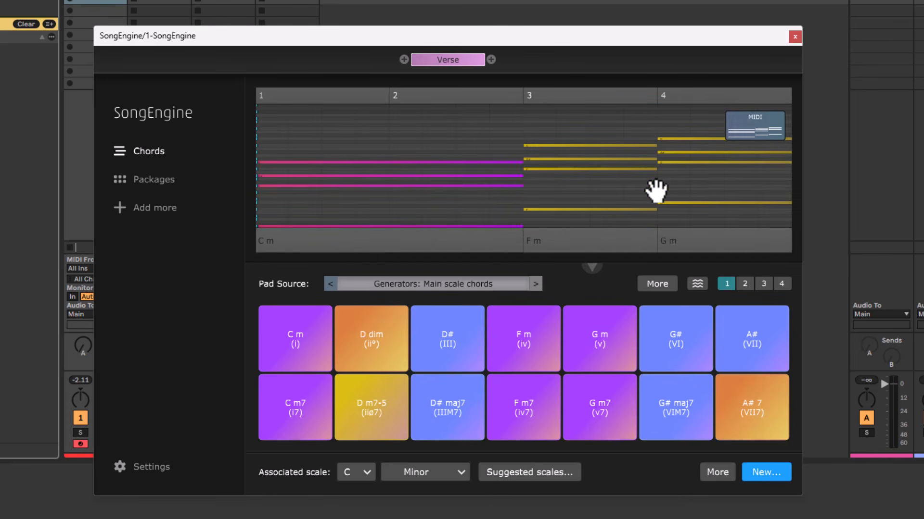
Review the G m pad's colour and chord replacement options without changing the pad.
right_click(597, 340)
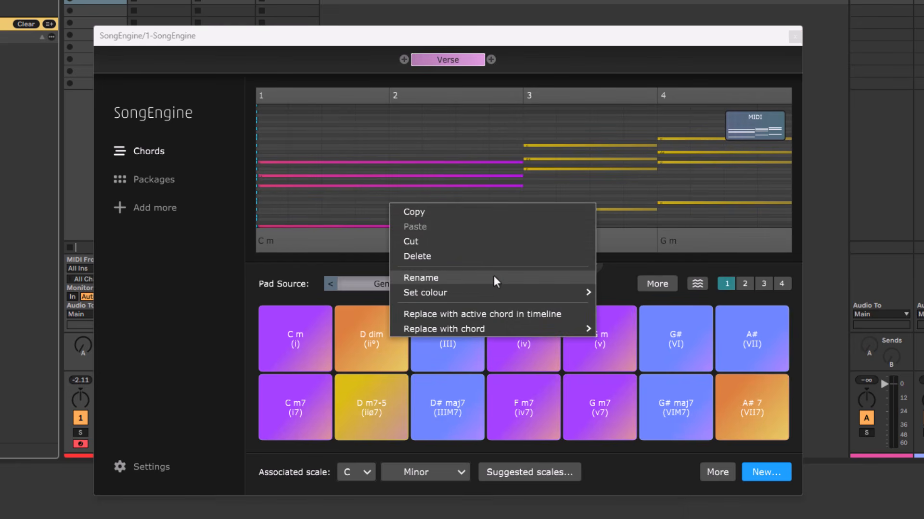
mouse_move(490, 294)
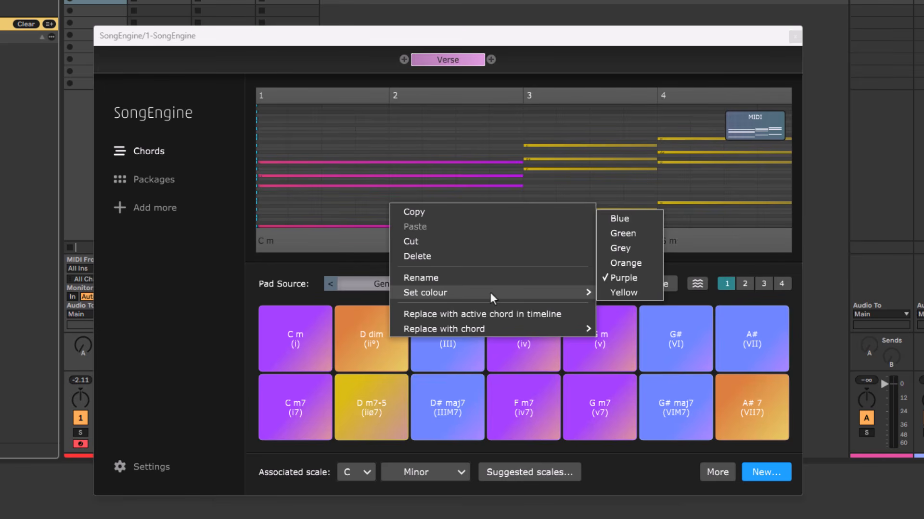
mouse_move(496, 328)
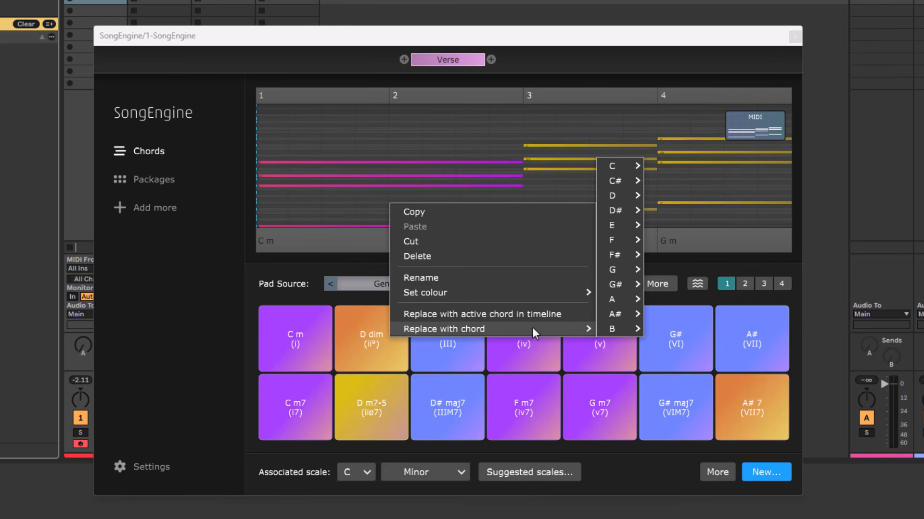
click(684, 261)
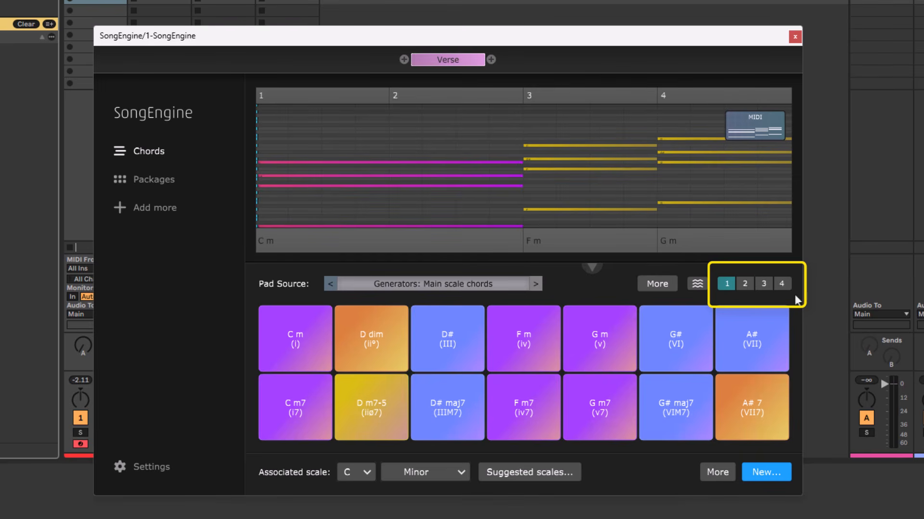
View pad bank 4, return to bank 1, and reselect Main scale chords as its pad source.
click(784, 284)
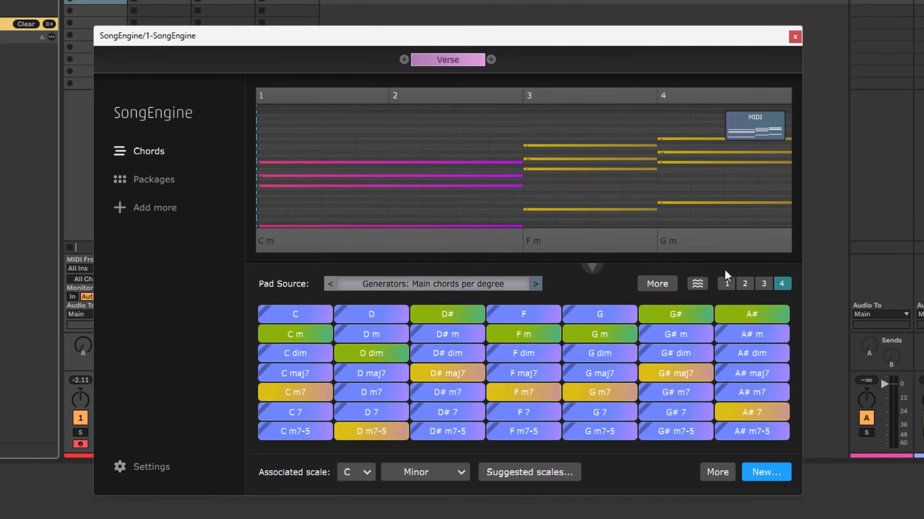
click(726, 286)
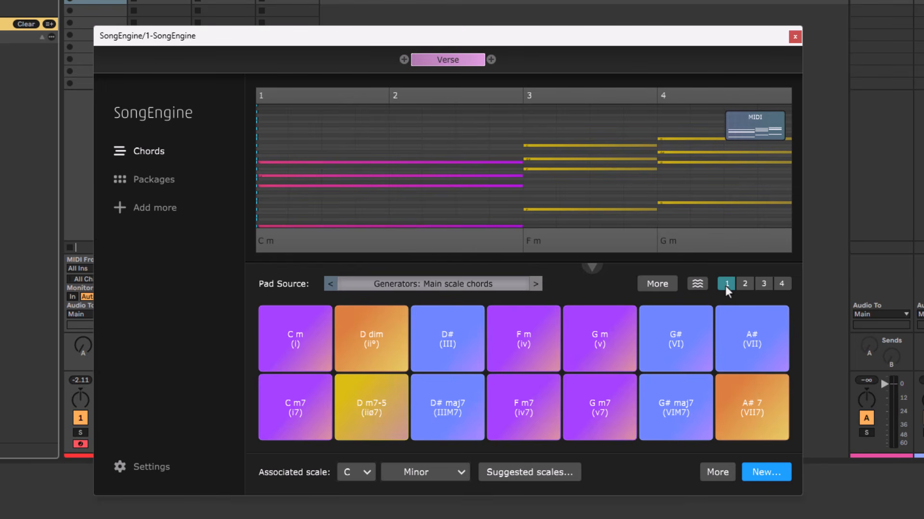
click(425, 285)
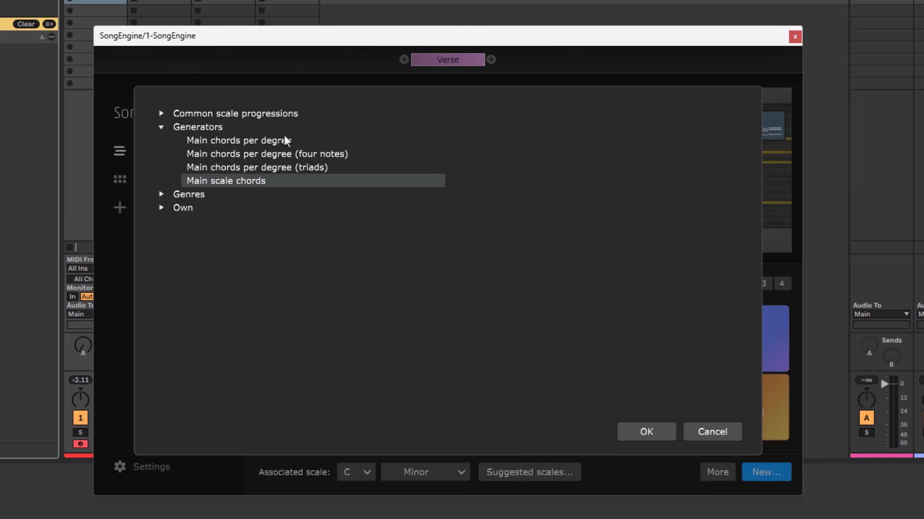
double_click(238, 182)
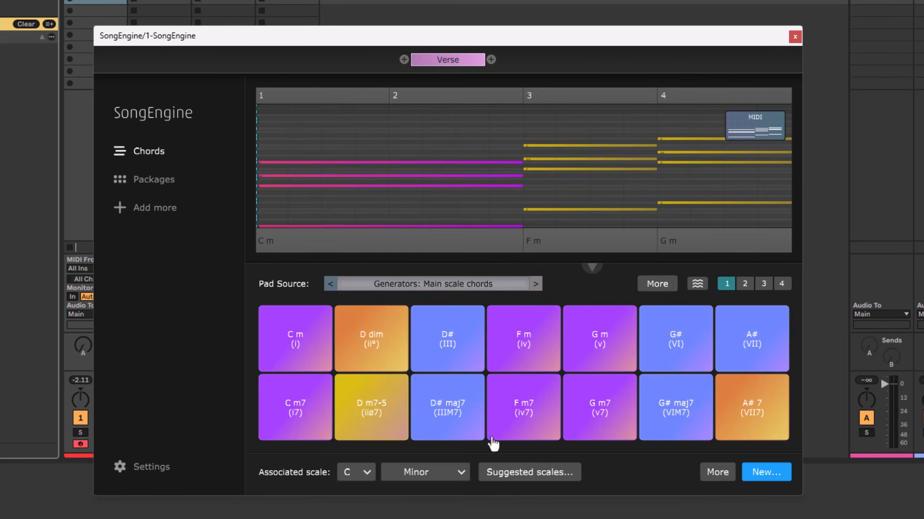
Try Major as the associated scale for the pads, and set it back to Minor.
click(462, 472)
click(426, 226)
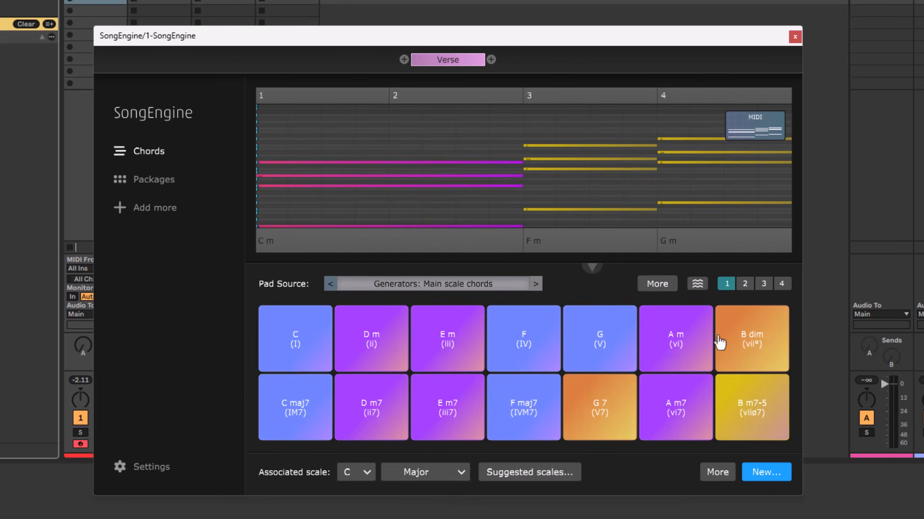
click(465, 469)
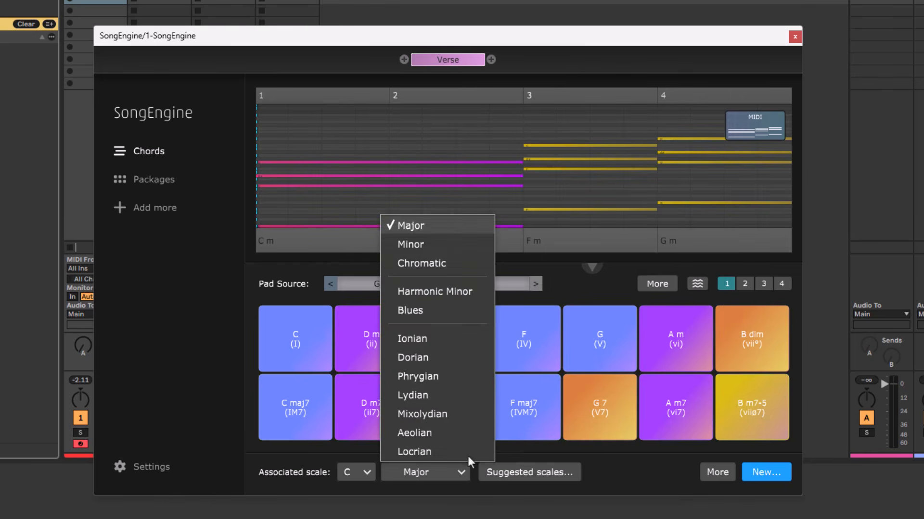
click(409, 240)
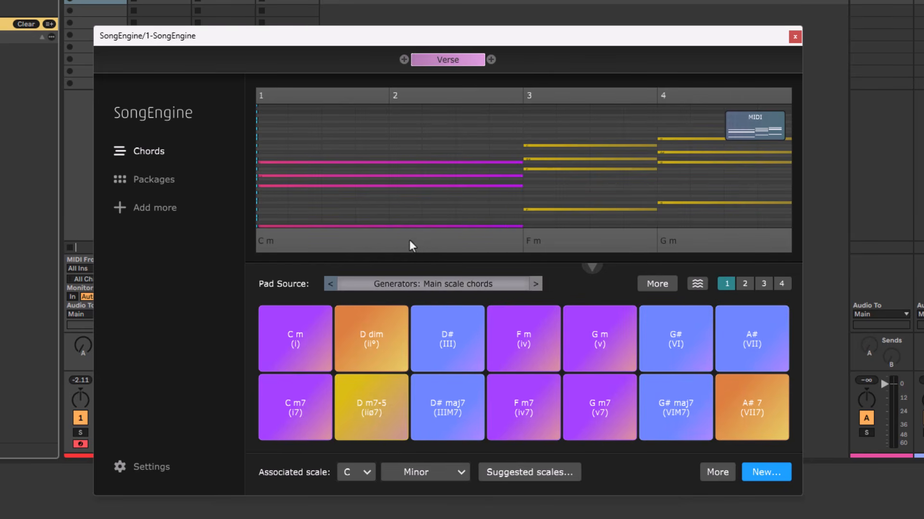
Try Main chords per degree (four notes) as pad source, and load David Guetta - Titanium (Cm) from the Dance Classics genre.
click(331, 284)
click(331, 284)
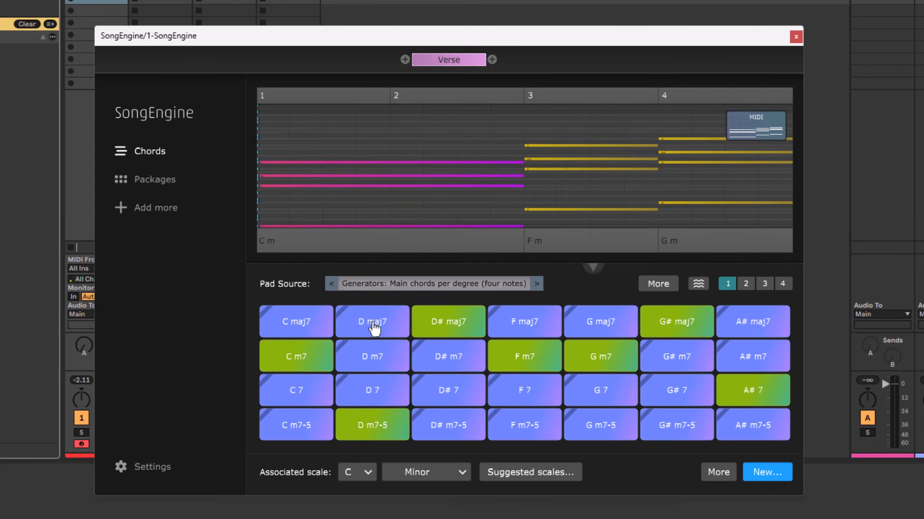
click(435, 286)
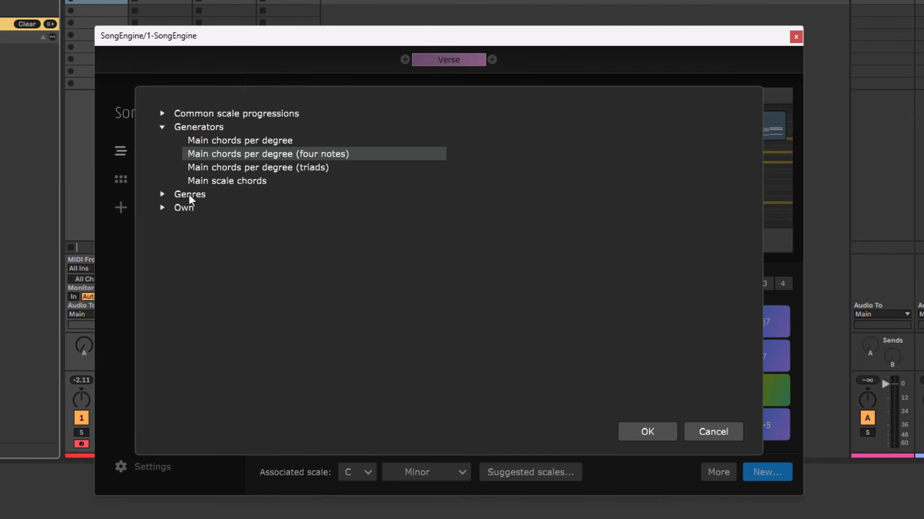
click(162, 194)
click(176, 208)
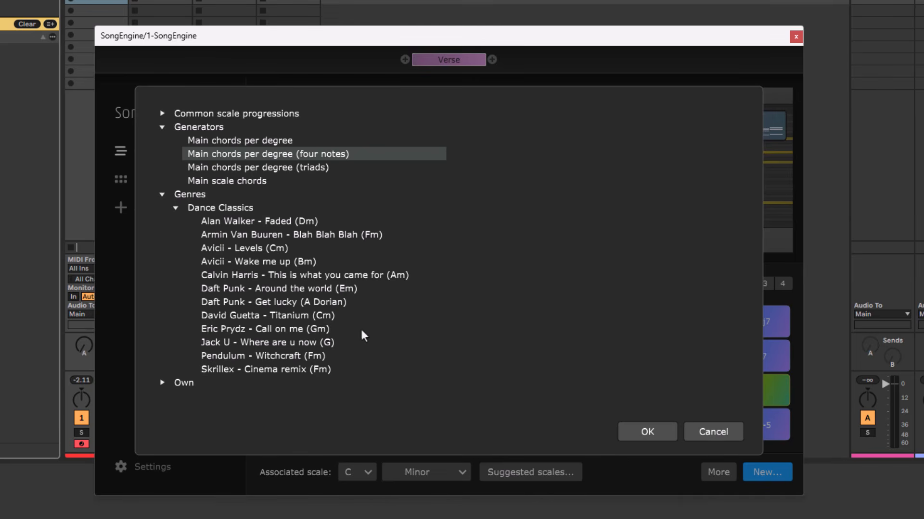
double_click(307, 316)
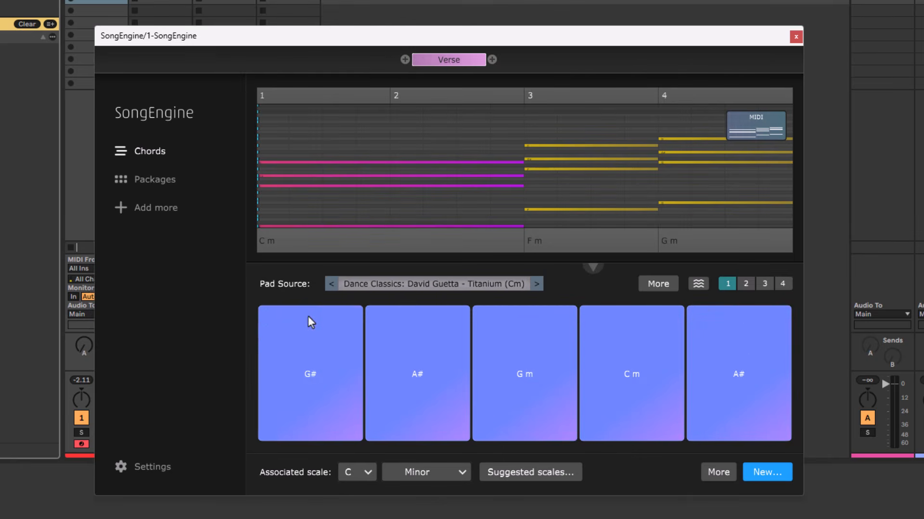
Audition the chord pads of the Titanium progression one after another.
click(370, 339)
click(512, 348)
click(621, 356)
click(723, 358)
Clear all pads and assign the F 9+5 chord to the first empty pad.
click(658, 288)
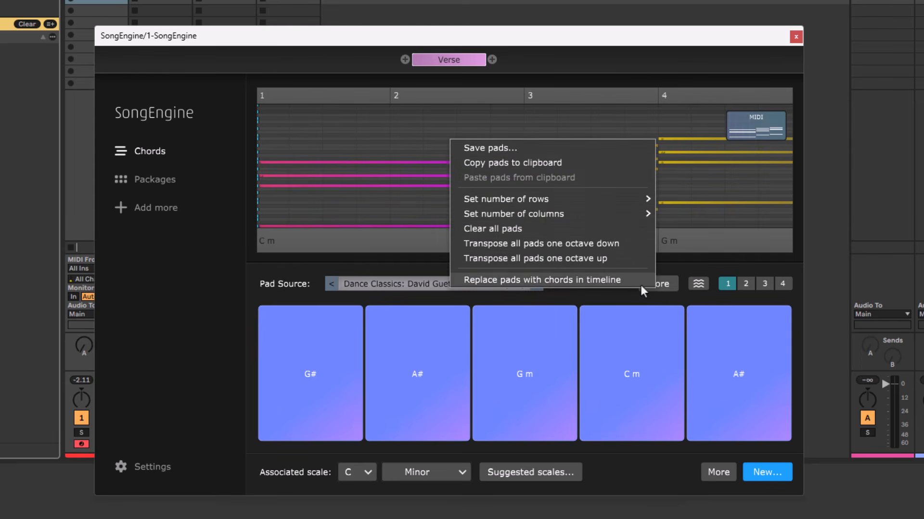
click(519, 229)
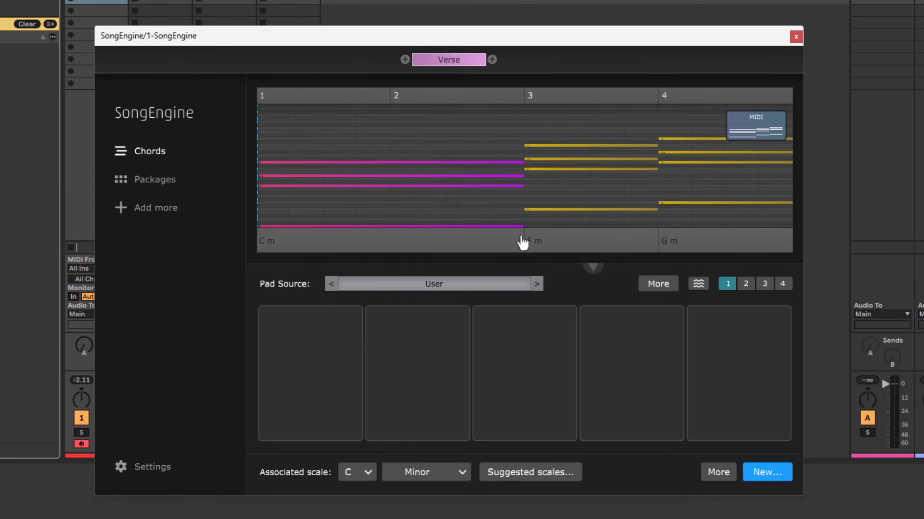
right_click(334, 355)
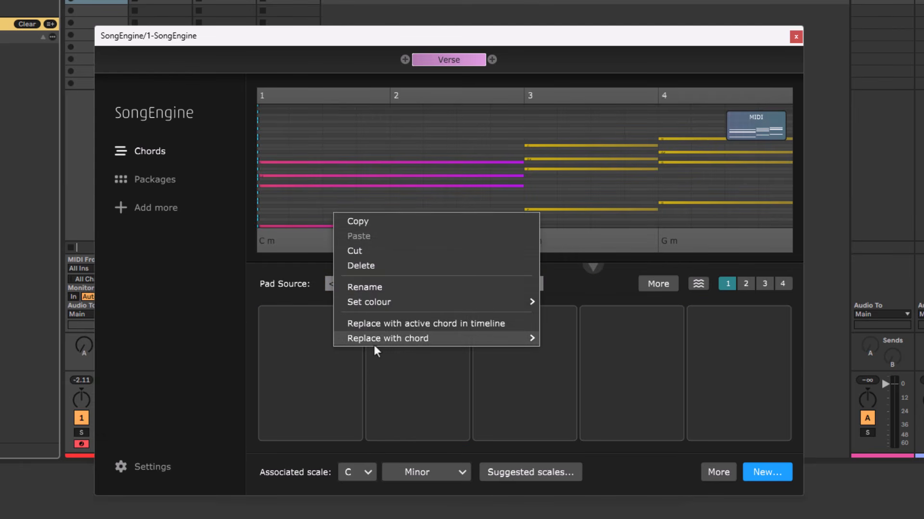
mouse_move(402, 342)
mouse_move(580, 249)
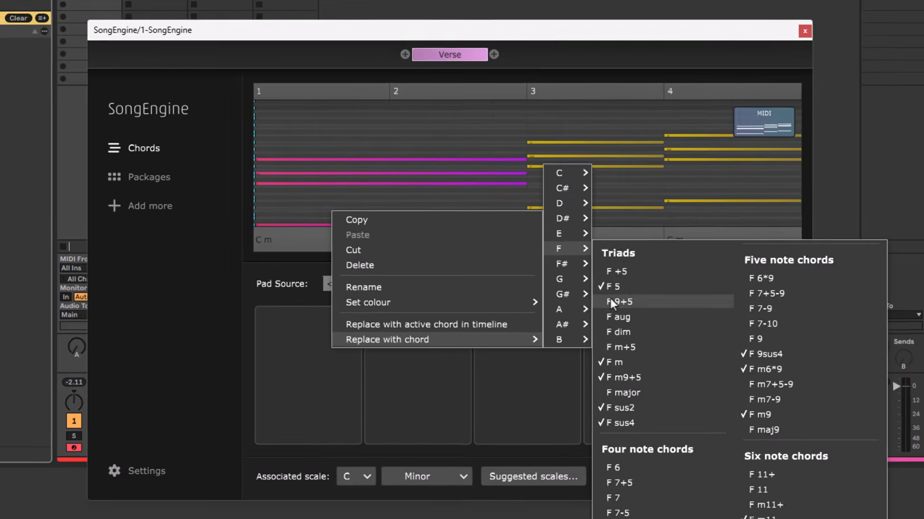
click(608, 300)
Replace the pads with the chords in the timeline, and look through the remaining pad options.
click(656, 288)
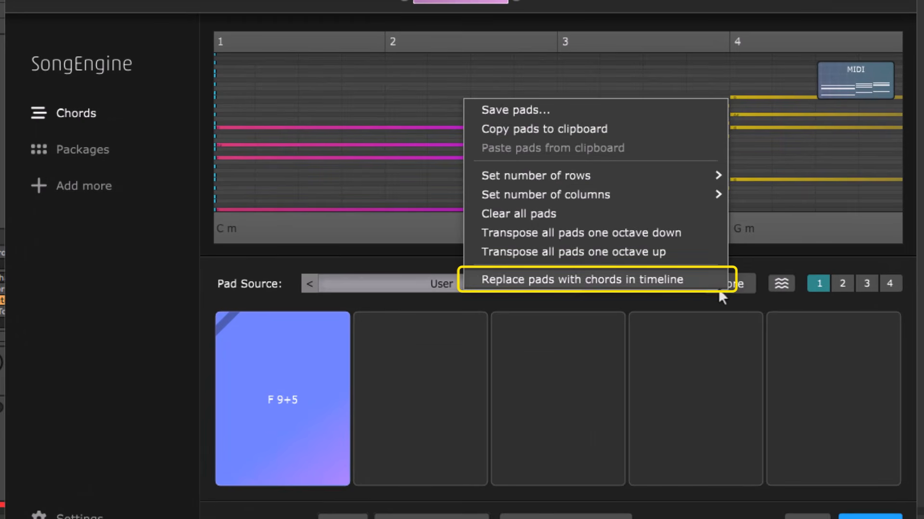
click(646, 283)
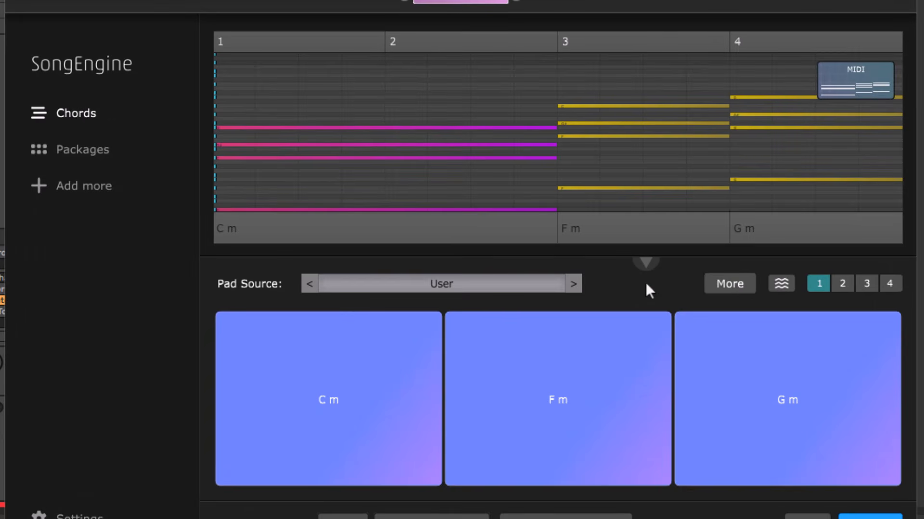
click(732, 283)
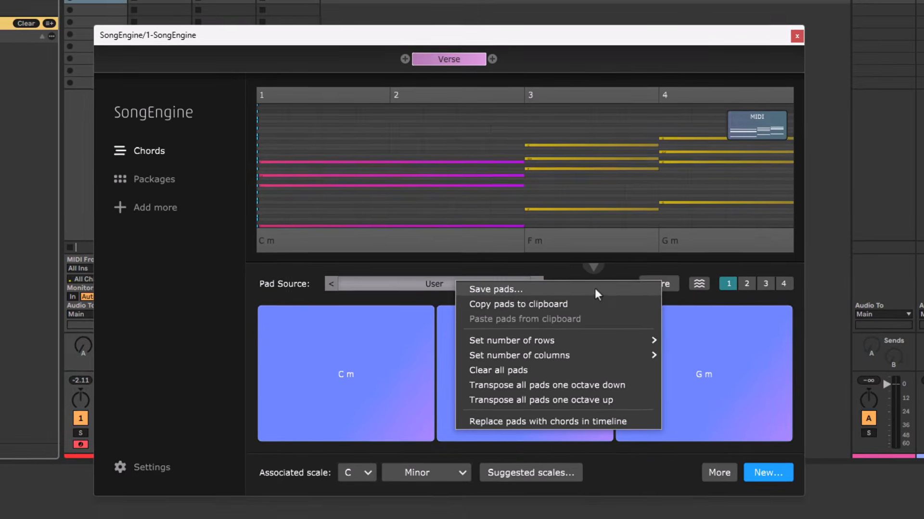
click(618, 273)
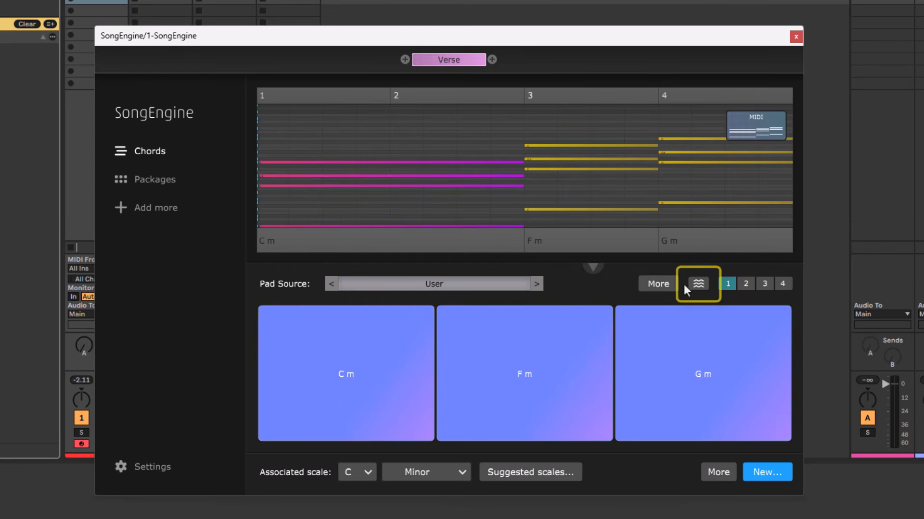
Load the Main scale chords generator as pad source, and audition the C m, G# and A# pads.
click(433, 284)
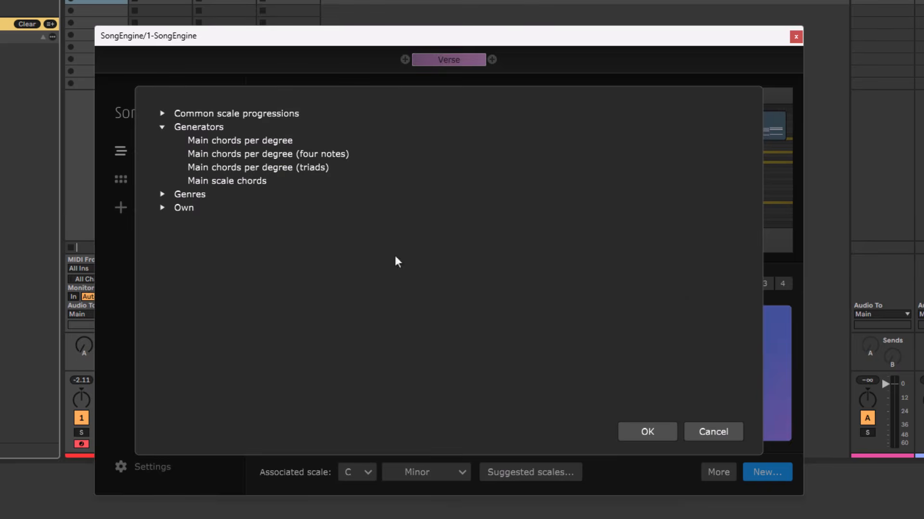
double_click(236, 180)
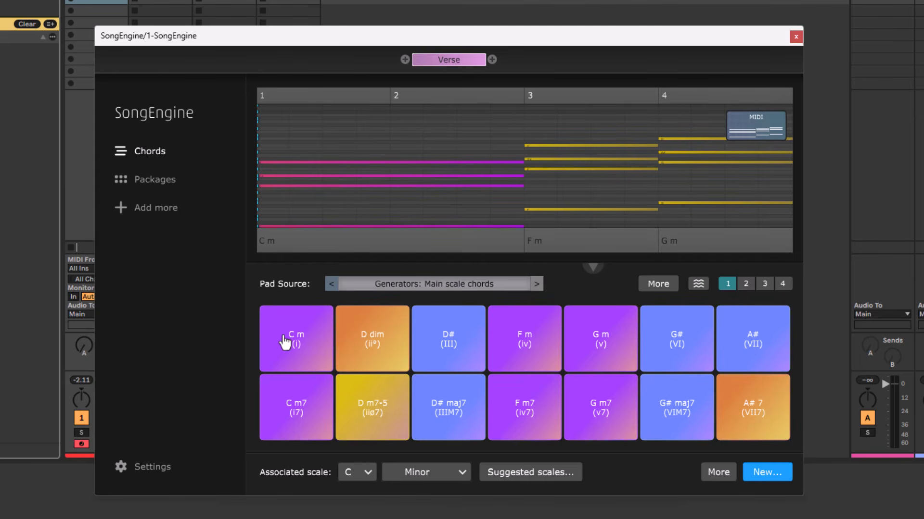
click(309, 342)
click(676, 342)
click(726, 340)
Compare how the C m, G# and A# pads sound with voice leading switched on and off.
click(697, 284)
click(317, 346)
click(646, 345)
click(759, 345)
click(703, 286)
click(286, 344)
click(757, 345)
Switch on voice leading for the pads, audition C m and A#, and place the A# chord in bar 2 of the timeline.
click(698, 284)
click(301, 341)
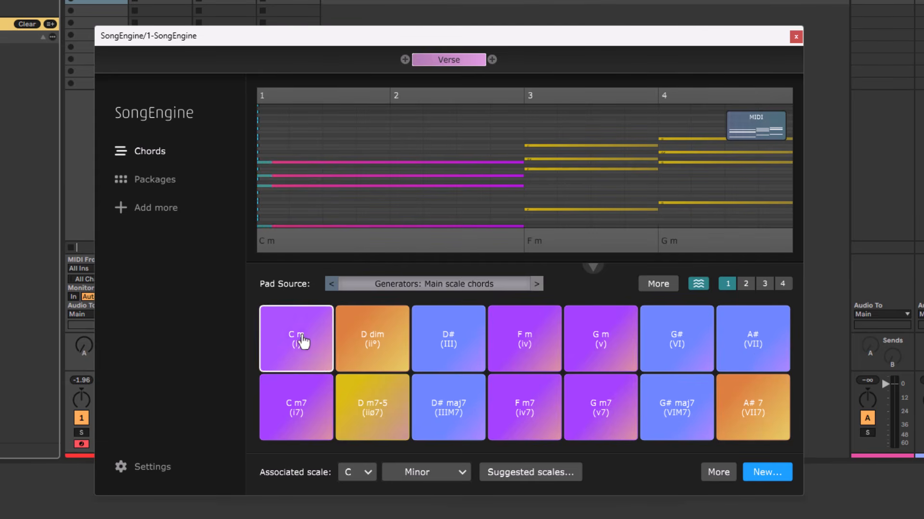
click(740, 340)
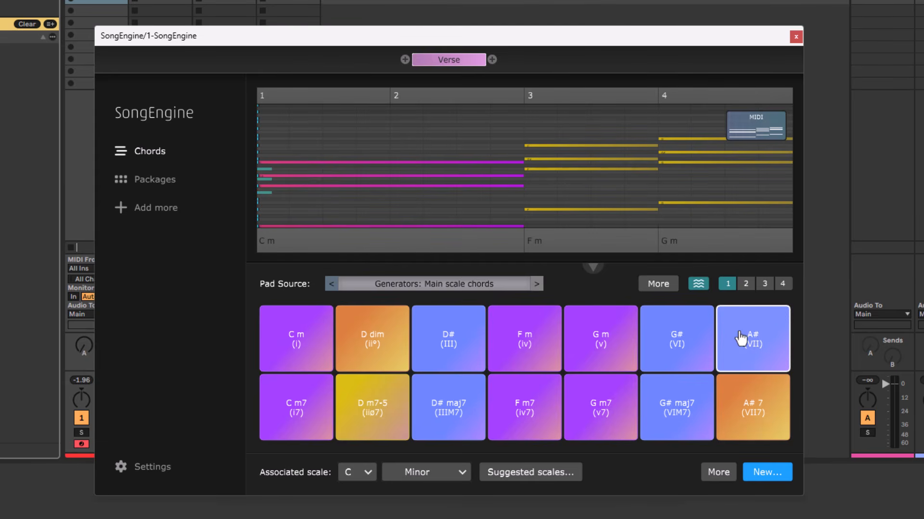
drag(740, 340, 387, 181)
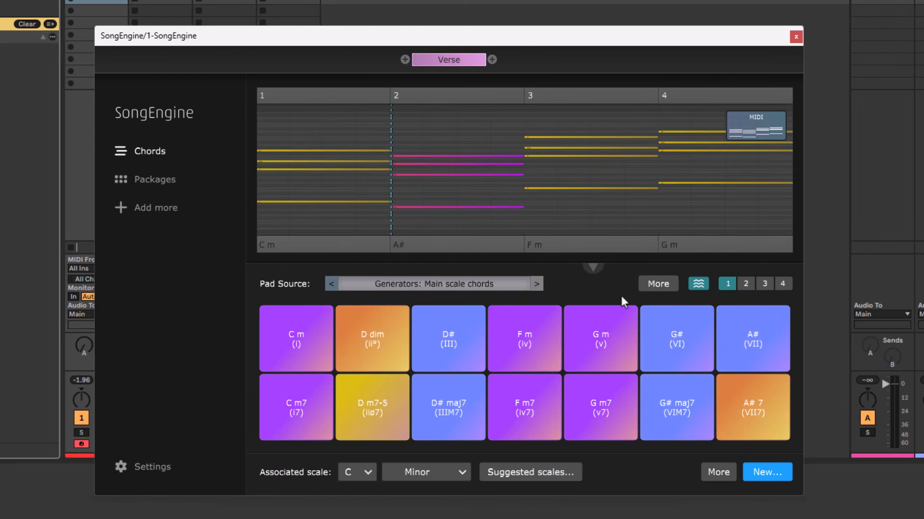
Add a copy of the Verse section directly after it, and check the section's copy, rename and delete options.
click(491, 60)
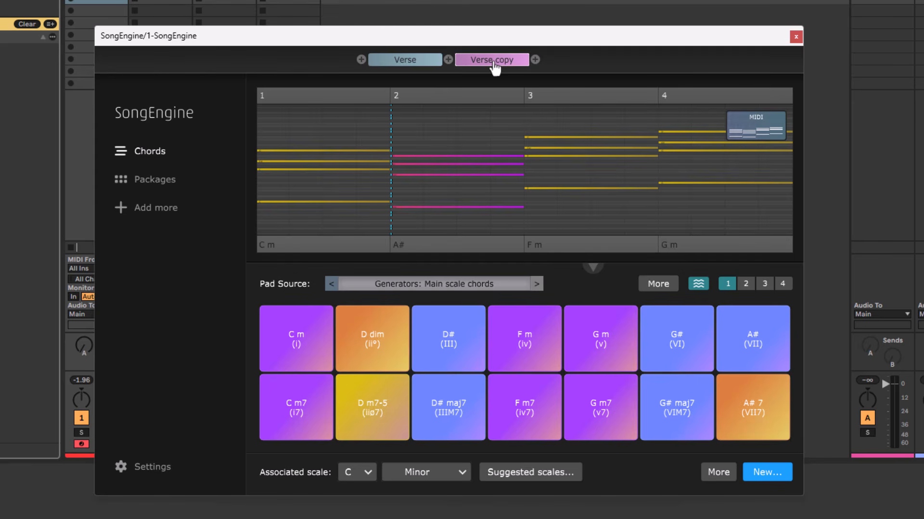
right_click(494, 65)
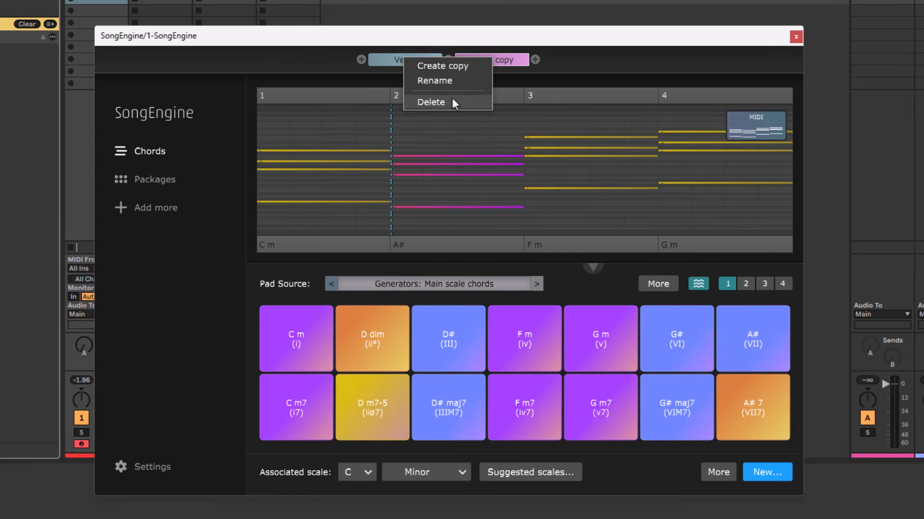
click(564, 65)
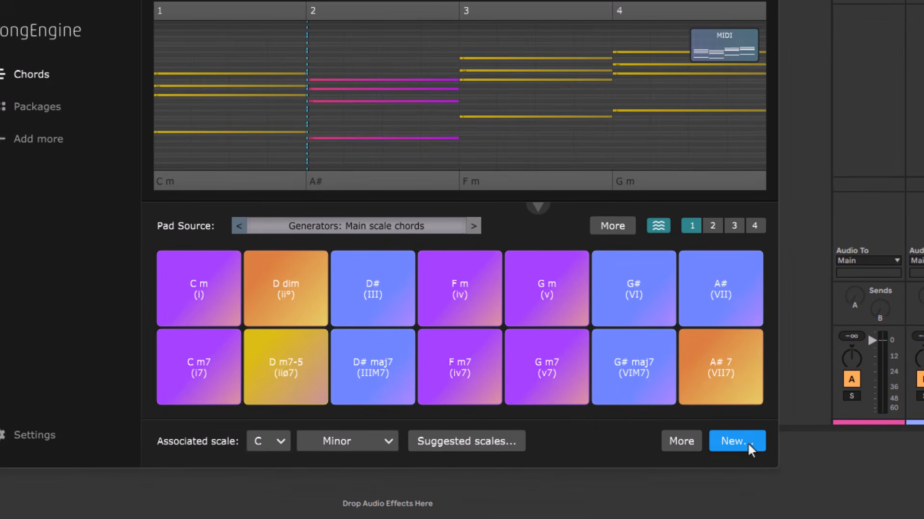
Load the chord progression file "open chords in g major.cps" into the Verse copy section.
click(746, 441)
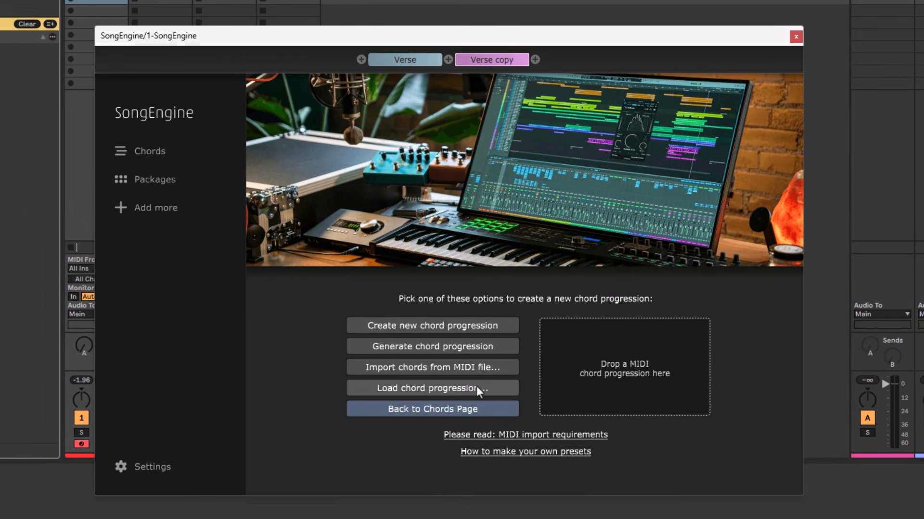
click(476, 387)
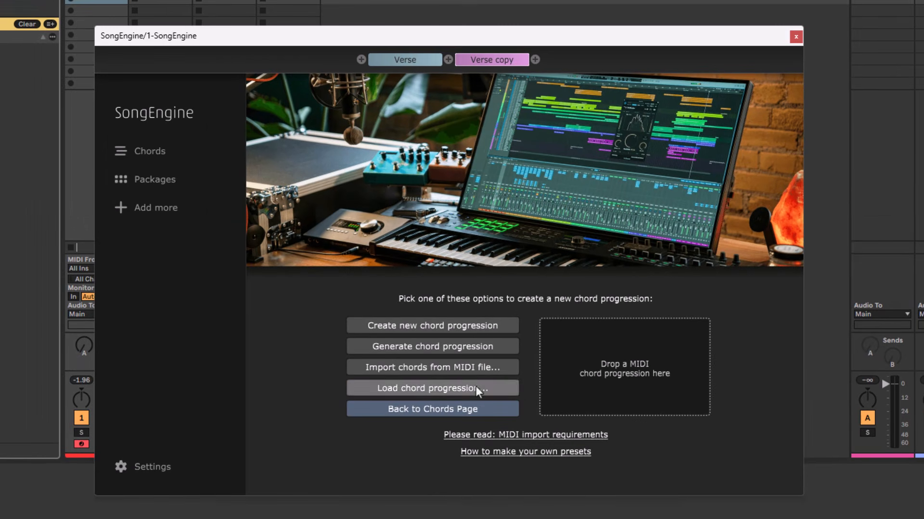
click(380, 339)
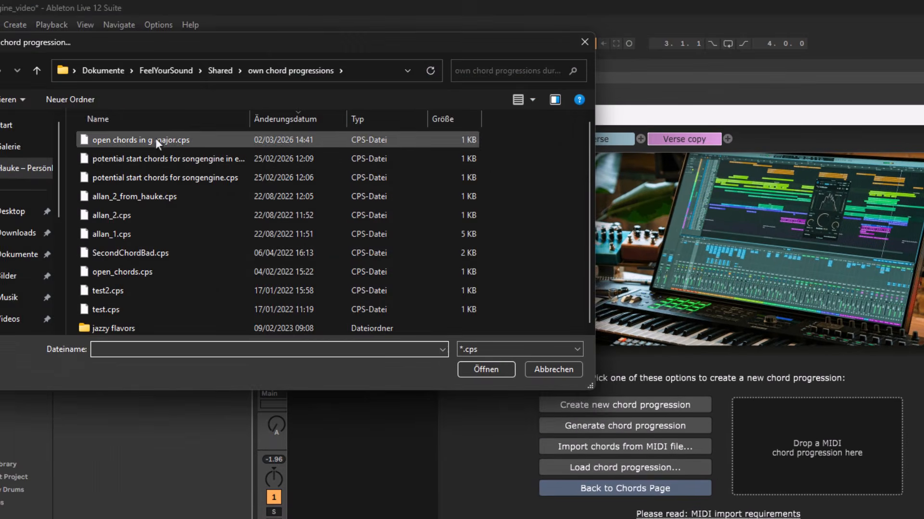
double_click(121, 129)
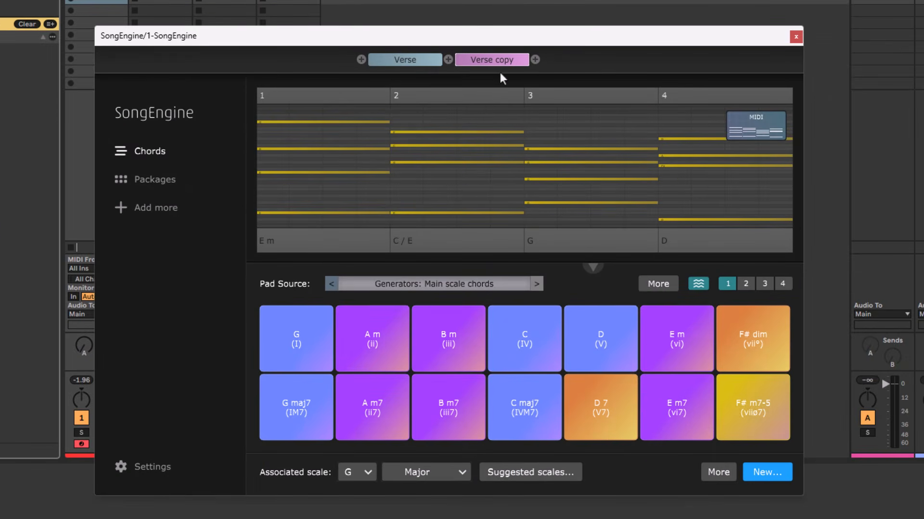
Compare the Verse and Verse copy sections, and place the Verse copy's chords as a MIDI clip in the next Ableton track.
click(416, 61)
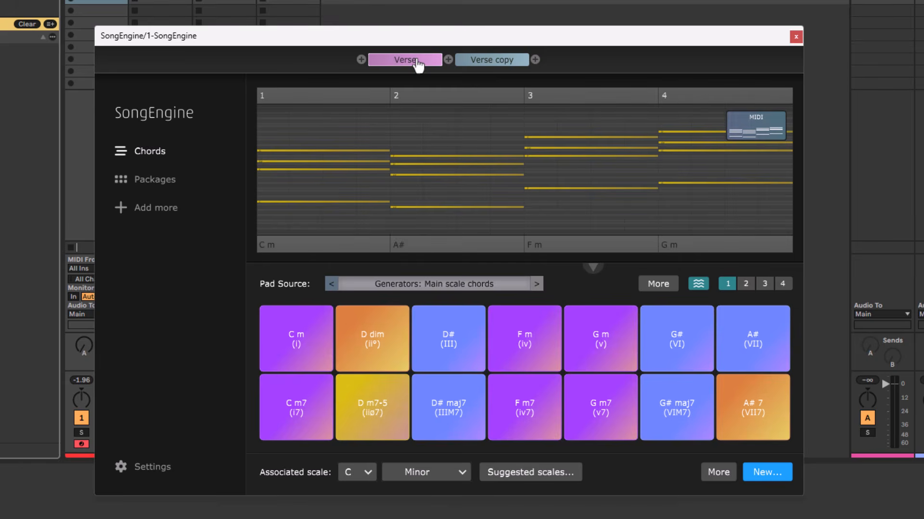
click(494, 61)
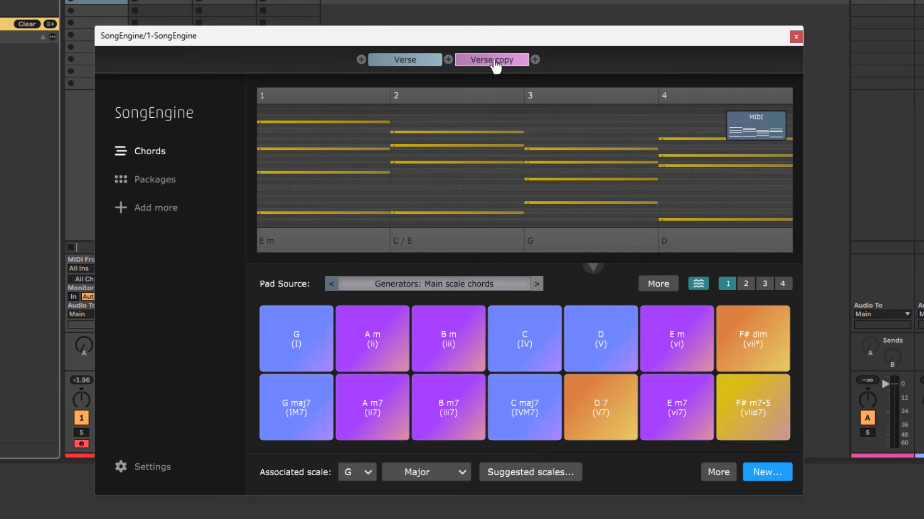
drag(752, 127, 169, 4)
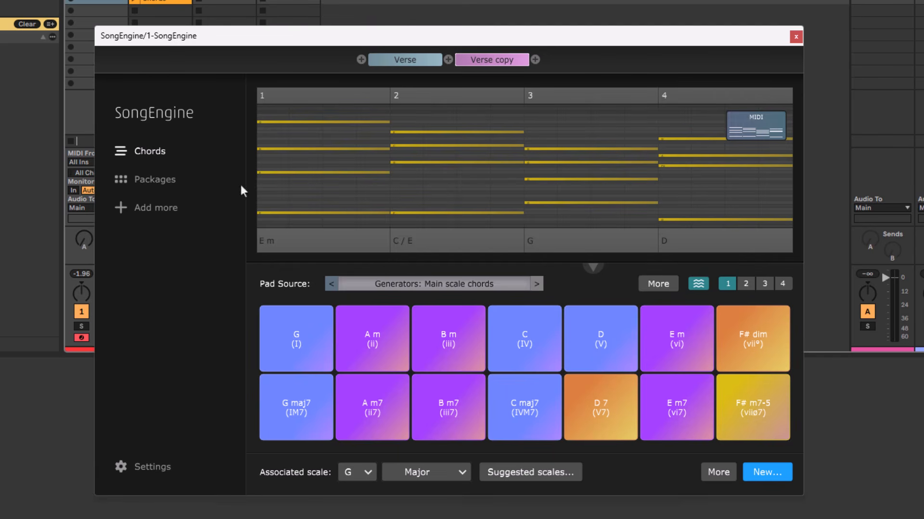
Browse the list of preset packages from Arpeggios to Piano and Keys.
click(171, 190)
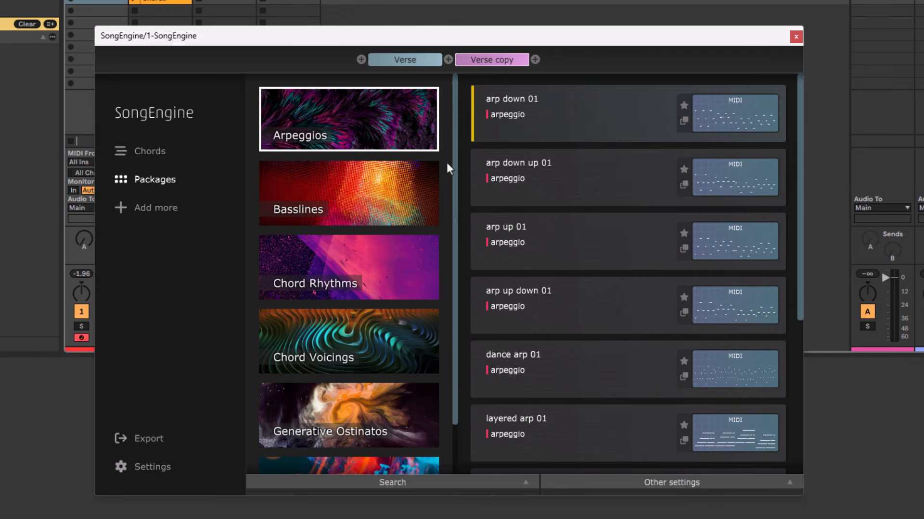
drag(455, 155, 452, 211)
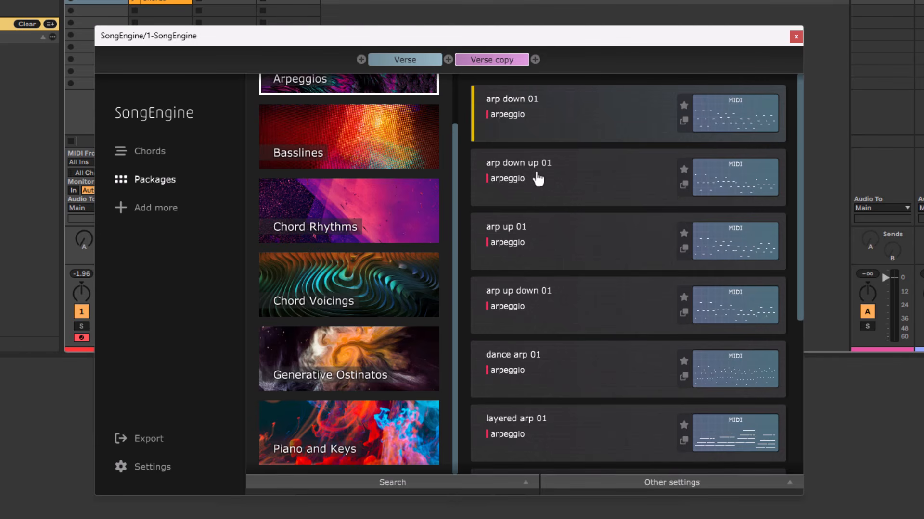
drag(460, 171, 460, 120)
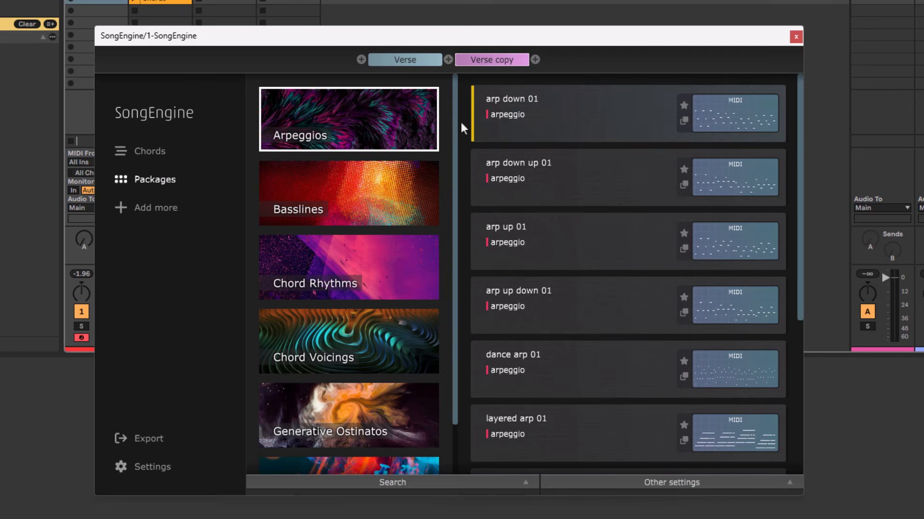
Look through the extension packages such as TranceEngine and HipHopEngine, and browse the extended package list.
click(158, 210)
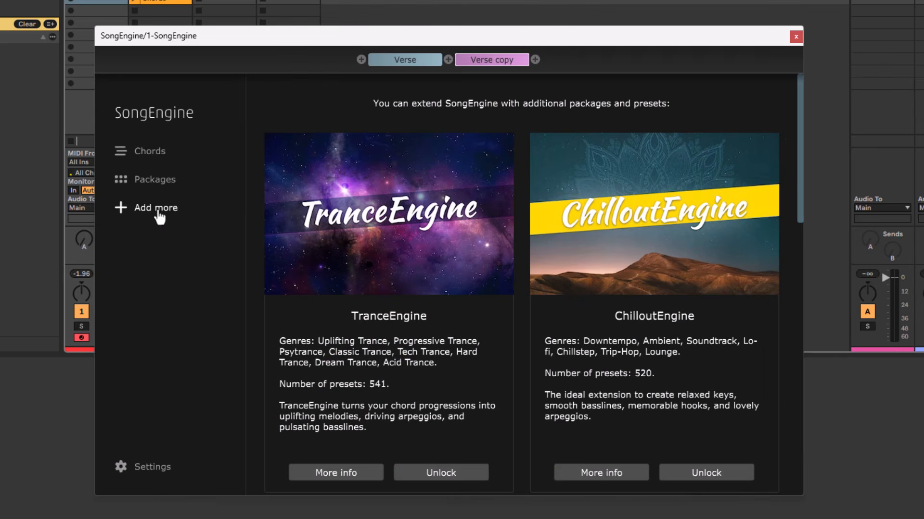
scroll(635, 294, down, 5)
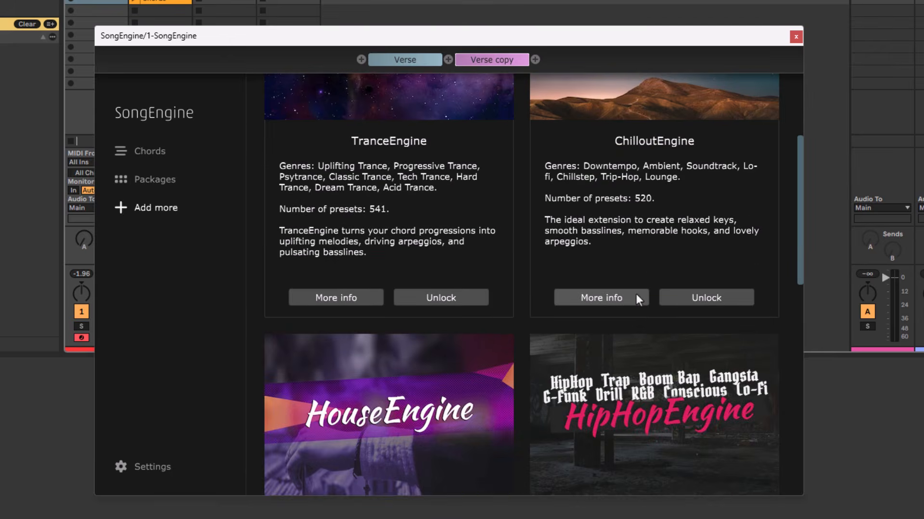
scroll(636, 293, down, 1)
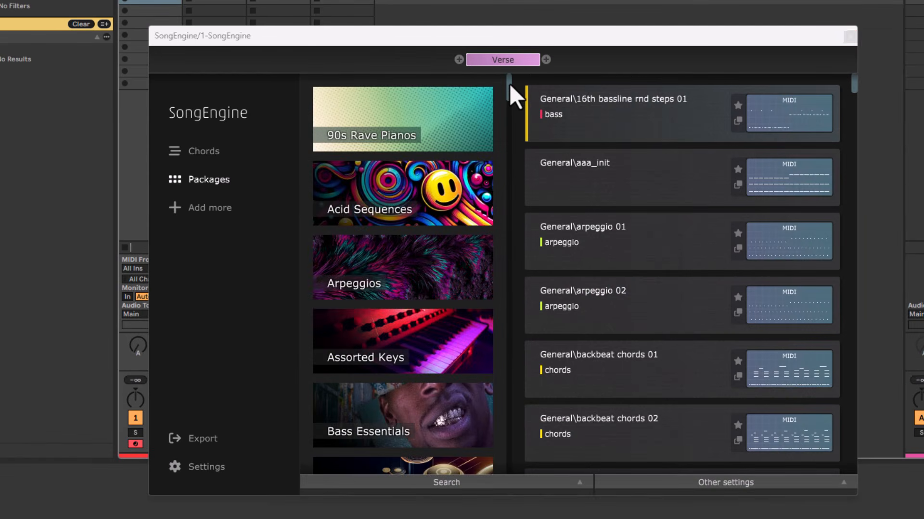
drag(509, 83, 509, 276)
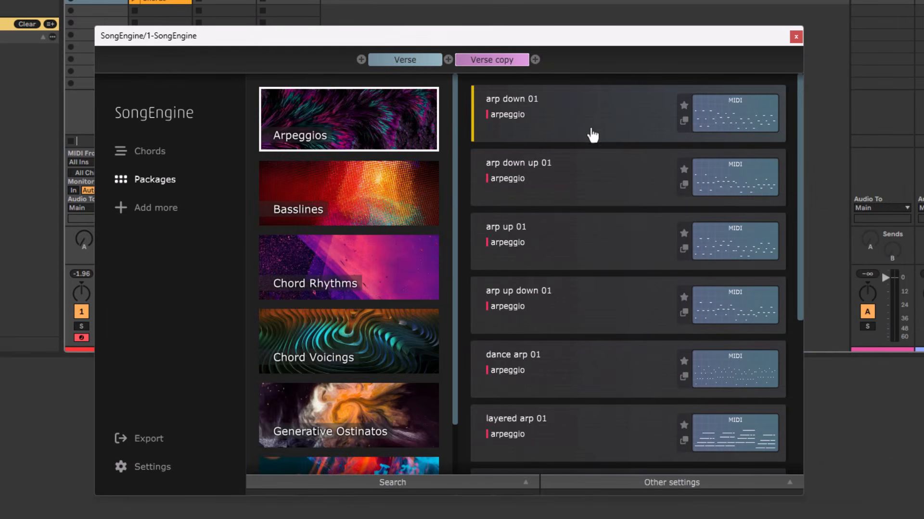
Play the arp down 01 preset over the progression, and select the layered arp 01 preset.
key(space)
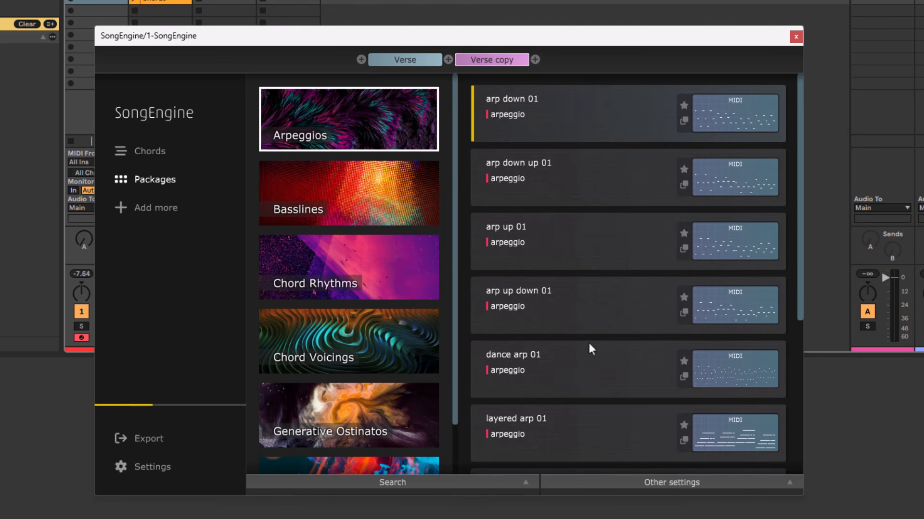
click(586, 430)
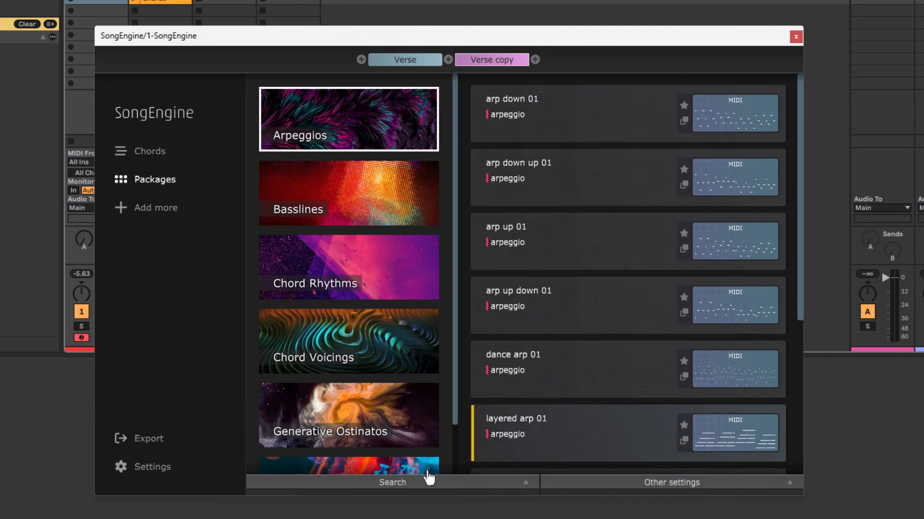
Open the preset search, filter the presets by the bass tag, and remove the filter again.
click(424, 485)
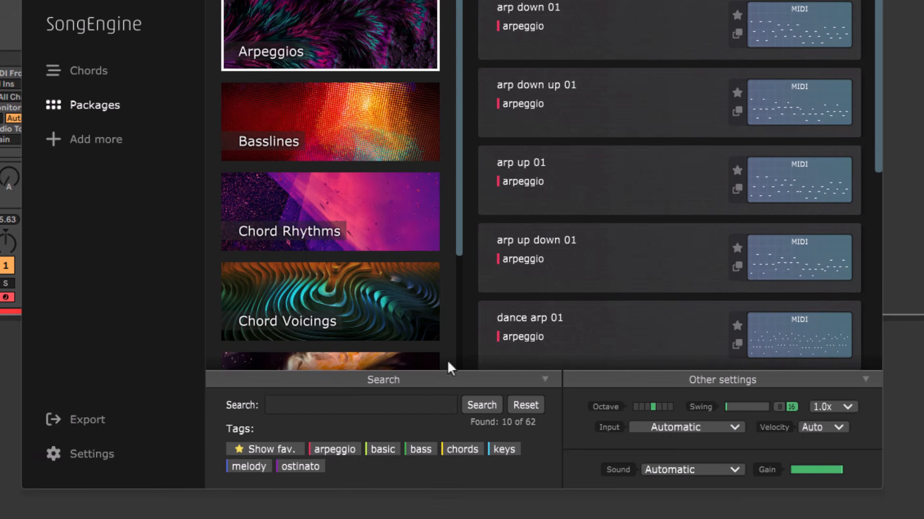
click(435, 386)
click(426, 474)
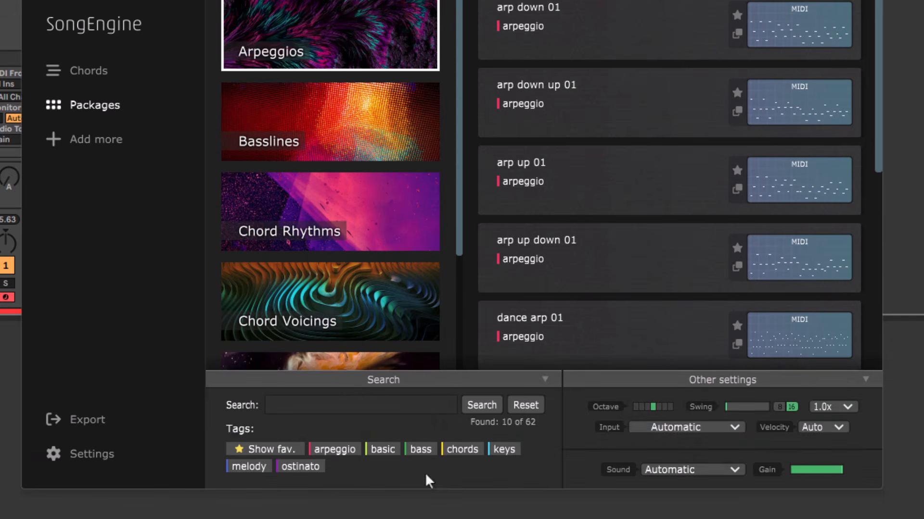
click(434, 412)
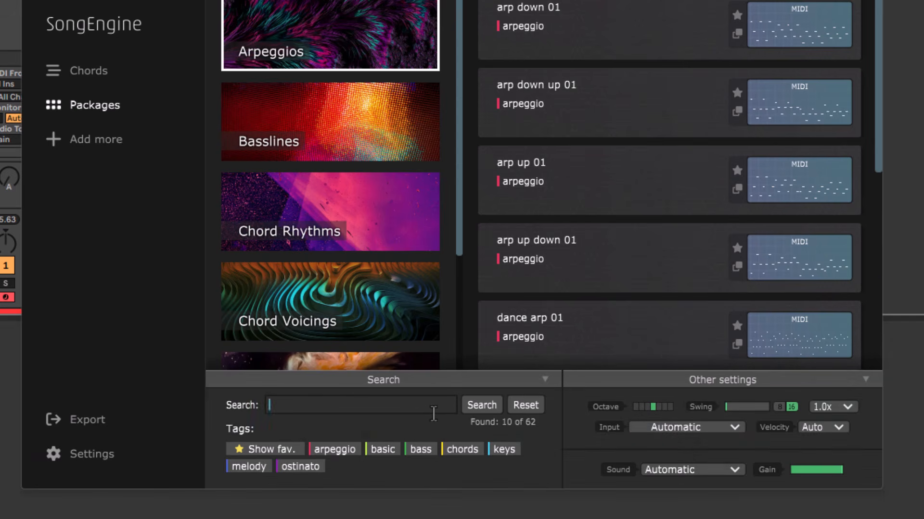
click(420, 450)
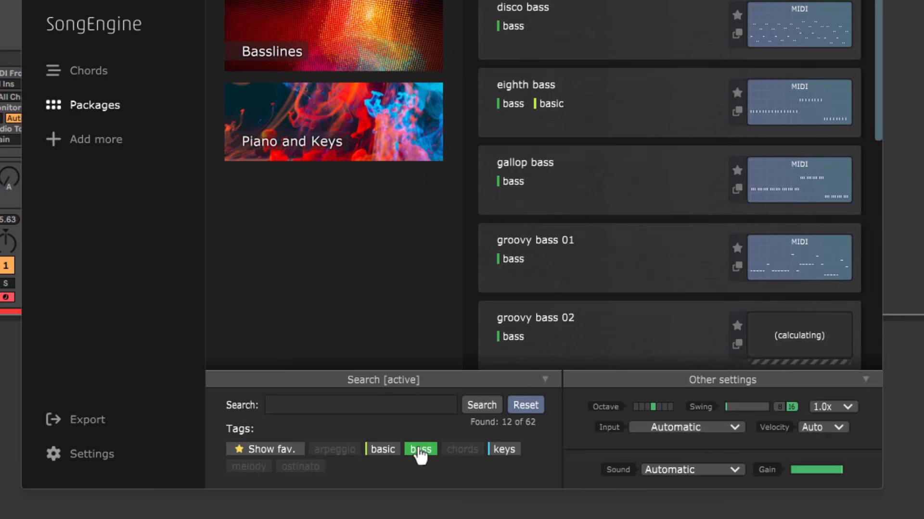
click(419, 451)
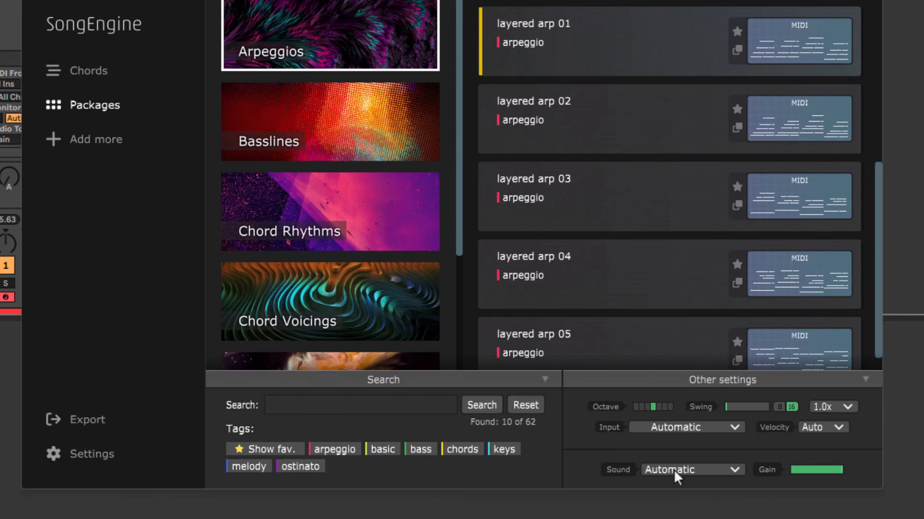
Raise layered arp 01 by one octave, keep the speed at 1.0x, and place its MIDI clip in the Ableton track.
click(659, 406)
click(832, 405)
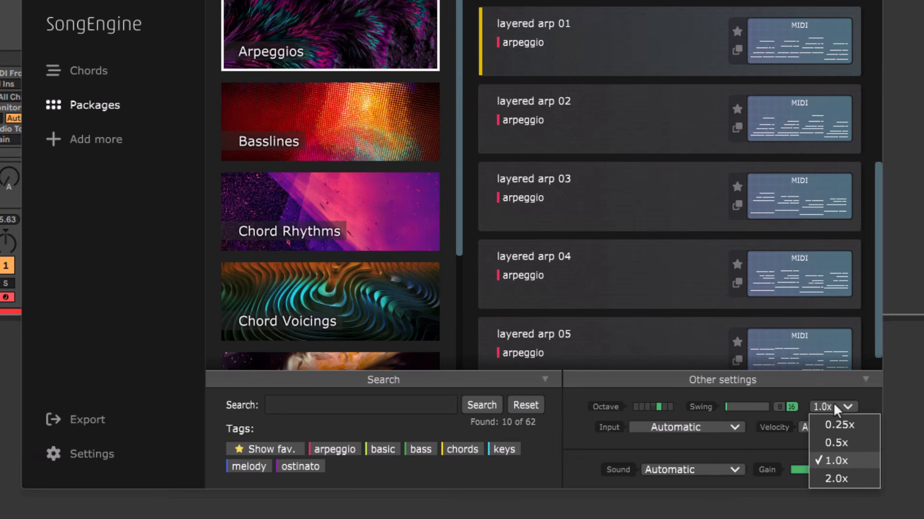
click(832, 407)
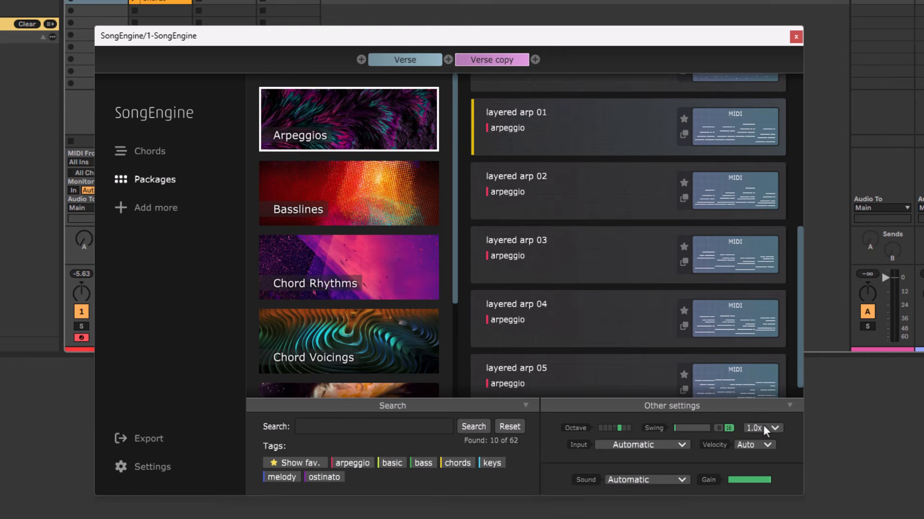
drag(743, 126, 165, 10)
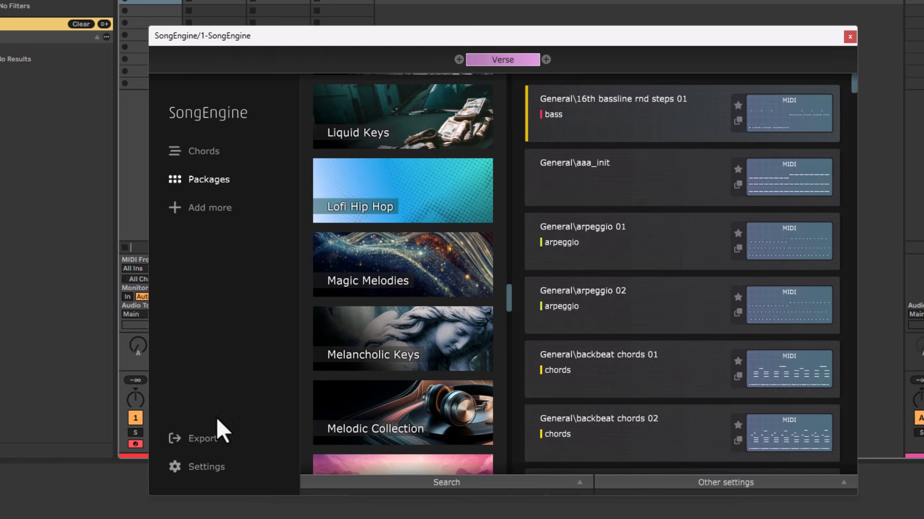
Open the export options for MIDI files.
click(212, 438)
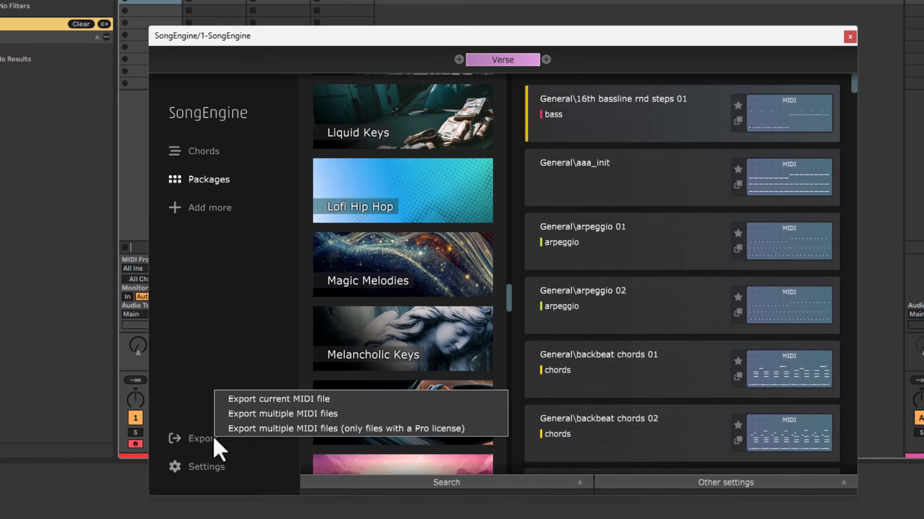